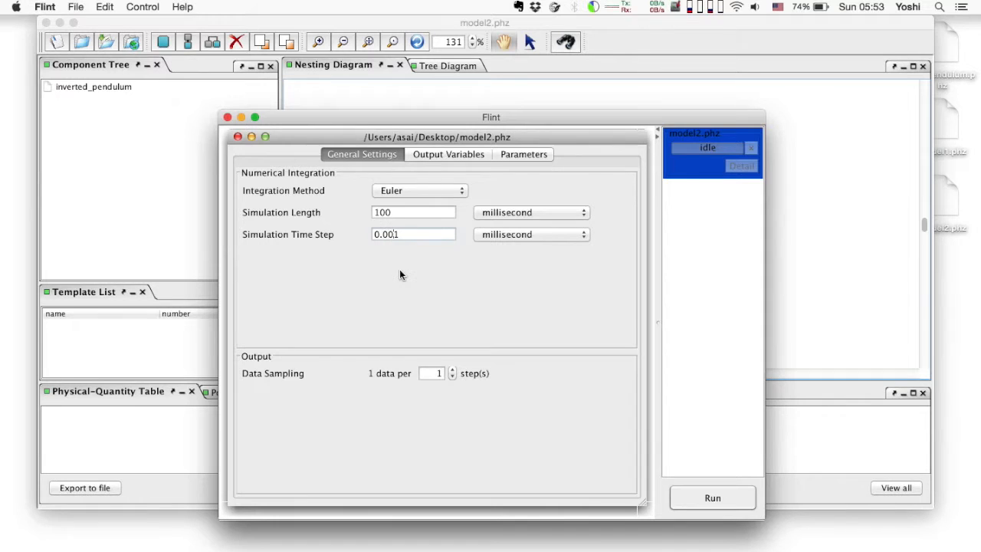
Run the model2.phz simulation and plot theta on the Y1 axis against time from its results
click(727, 499)
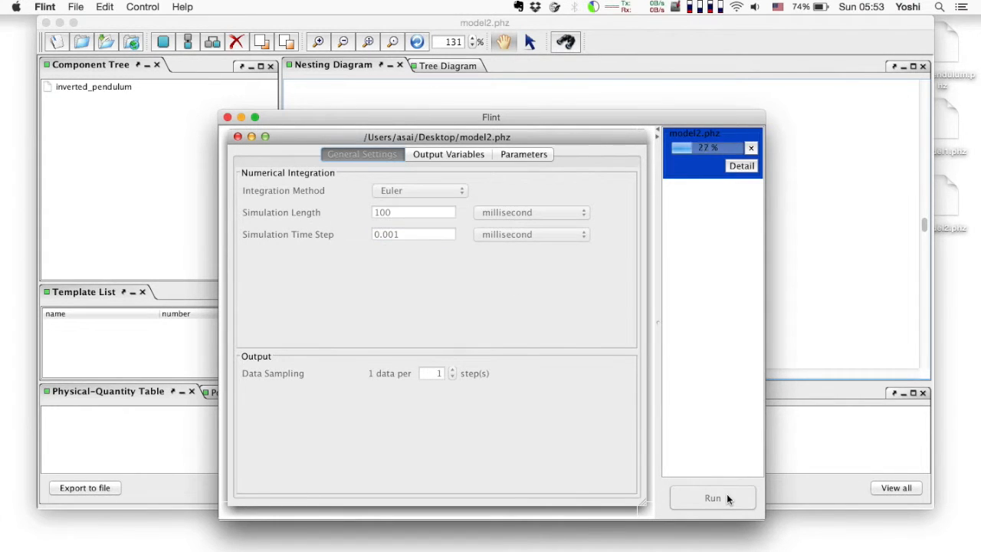
click(546, 330)
click(732, 167)
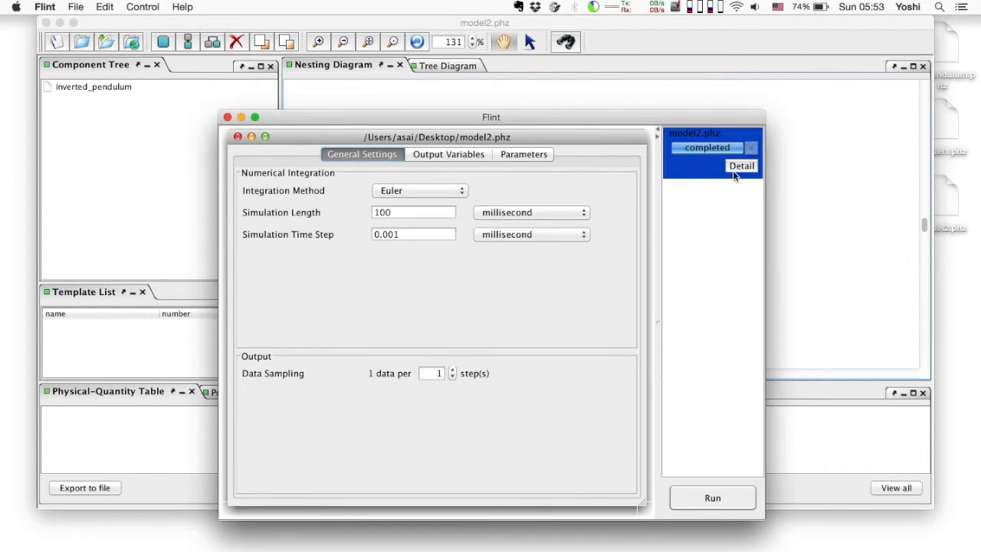
click(671, 209)
drag(223, 242, 342, 230)
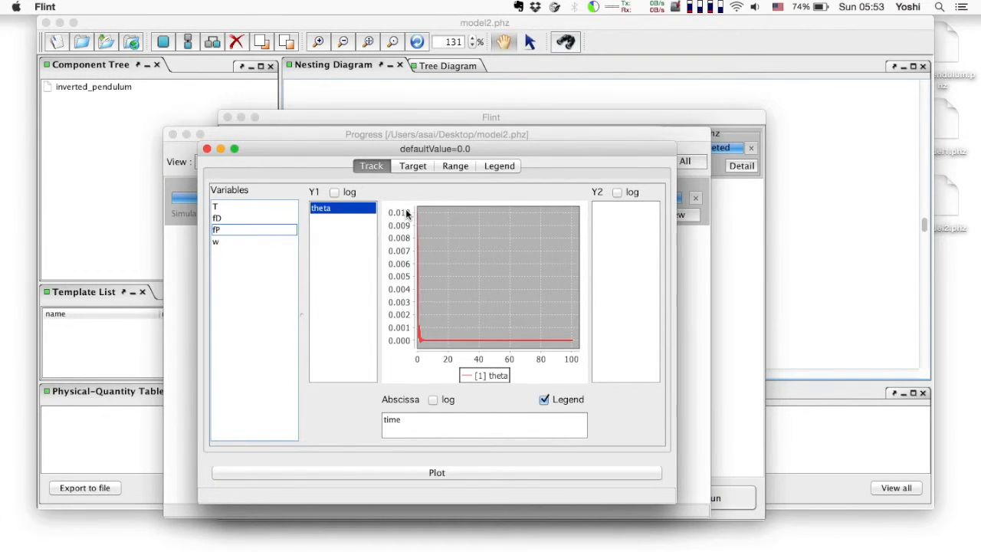
drag(472, 149, 286, 34)
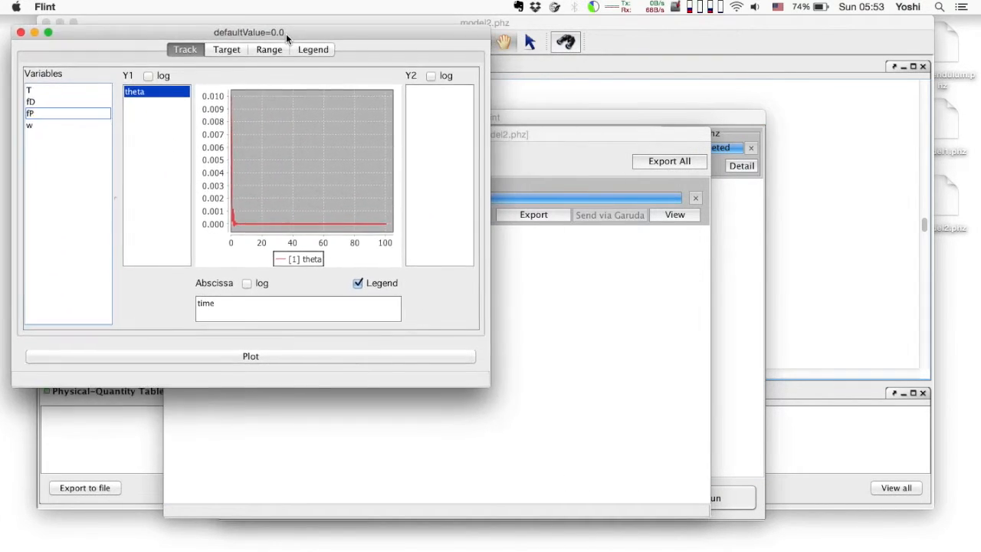
Switch to PhysioDesigner and open the physical quantities of the inverted_pendulum module for editing
click(539, 97)
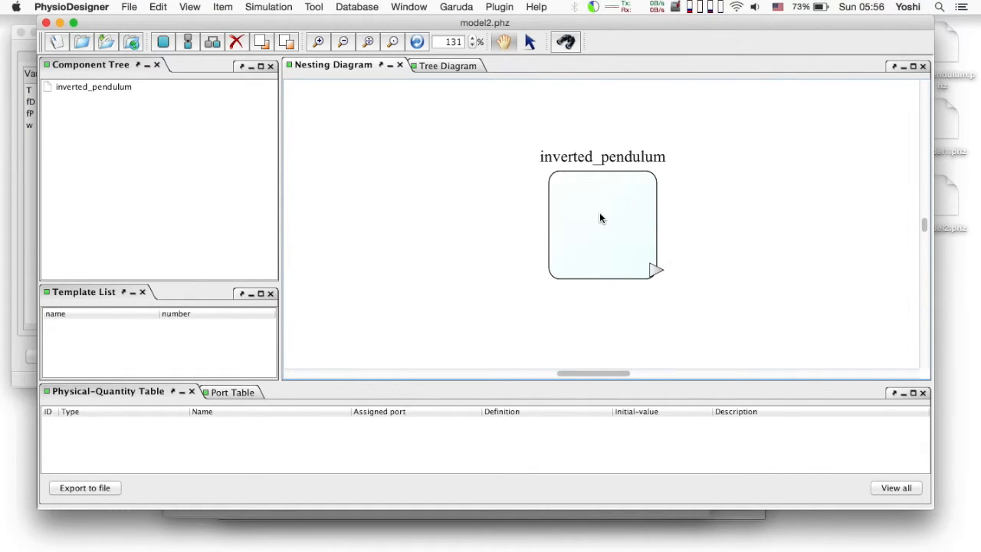
click(600, 217)
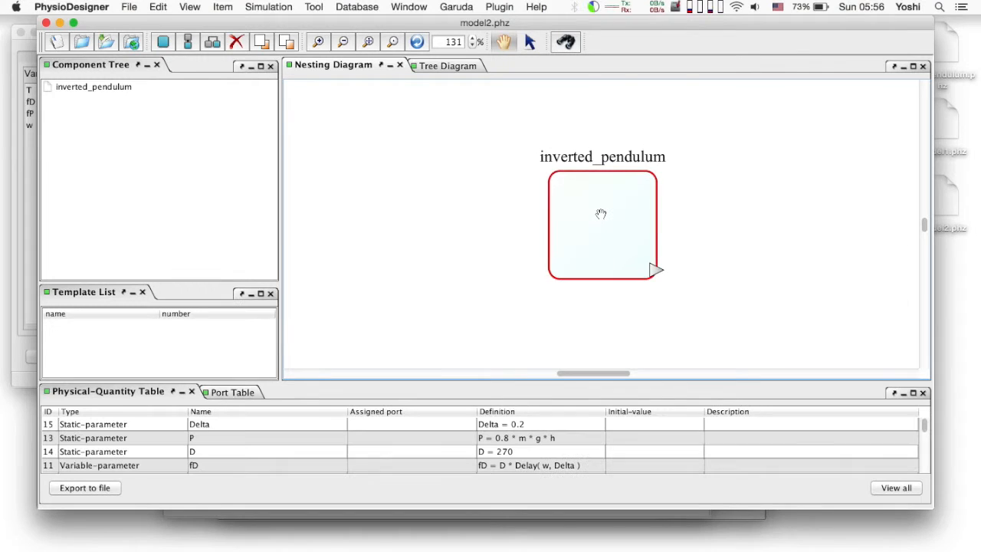
right_click(601, 214)
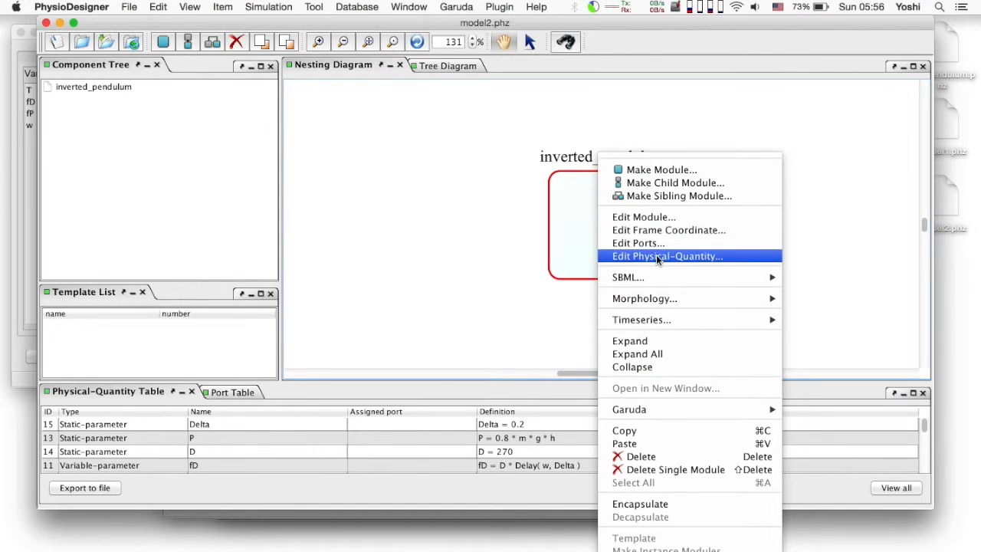
click(656, 256)
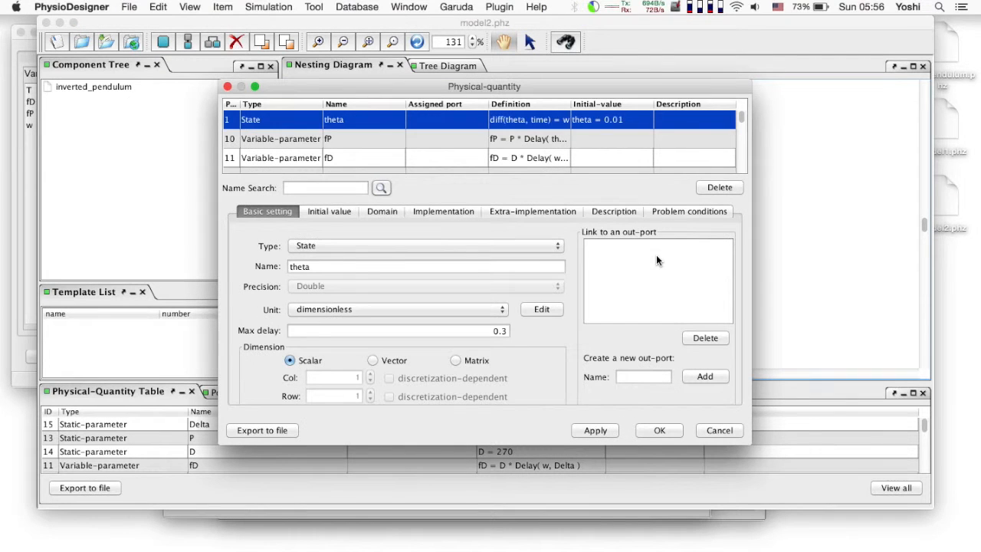
Find the physical quantity named noise and change its type to Variable-parameter
click(341, 189)
text(noise)
click(378, 190)
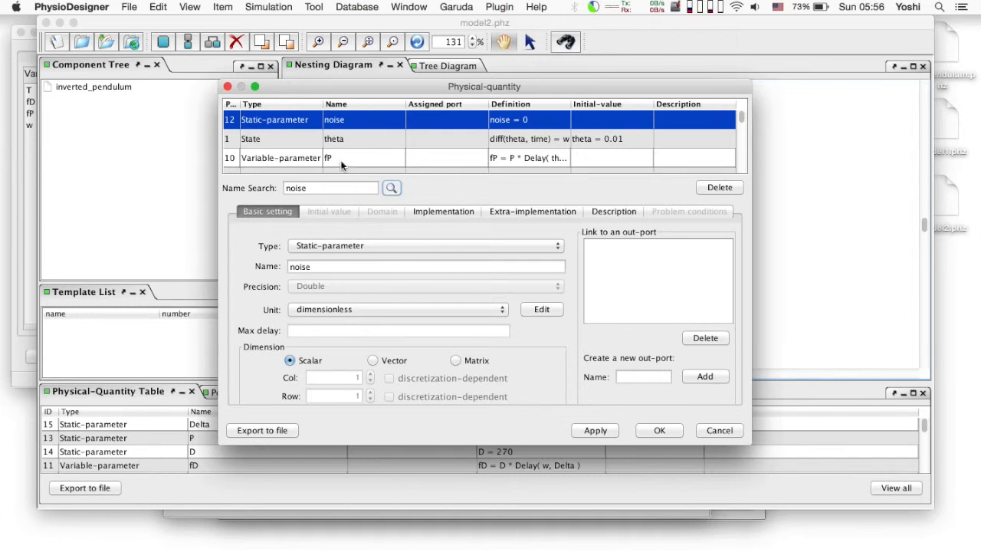
click(345, 247)
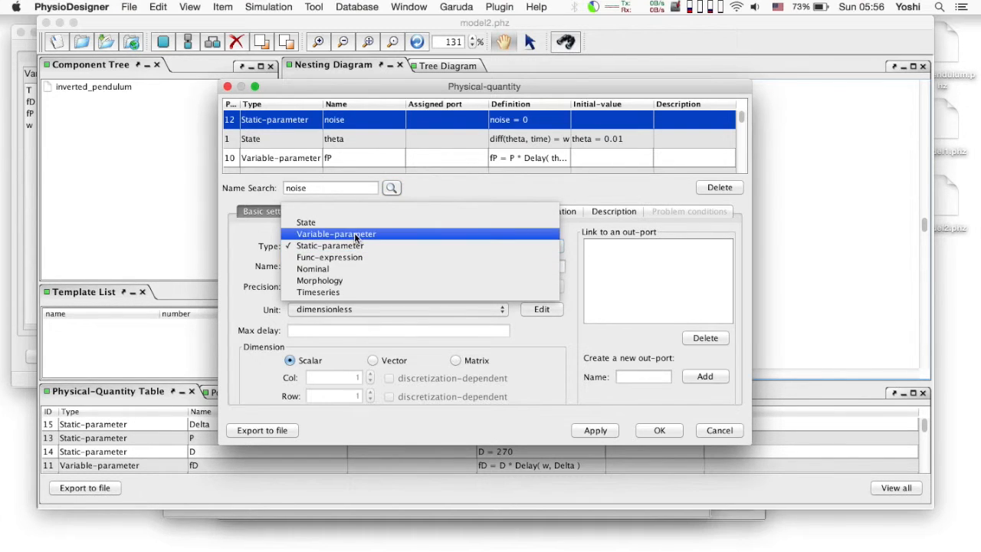
click(372, 235)
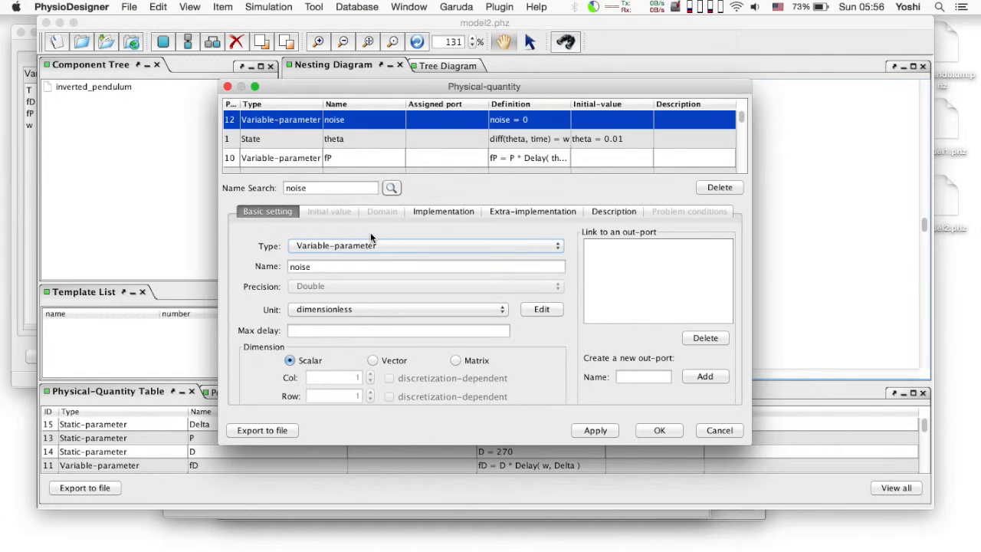
Define the equation as noise = gauss_variate(mu, sigma) / sqrt( timestep) and have the undefined quantities created automatically
click(442, 213)
click(341, 386)
key(BackSpace)
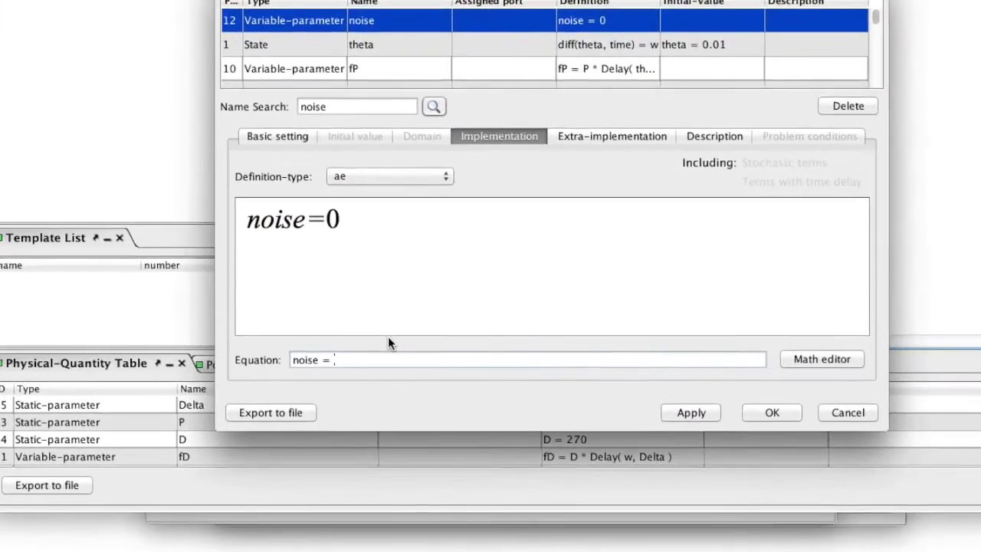
text(gauss_var)
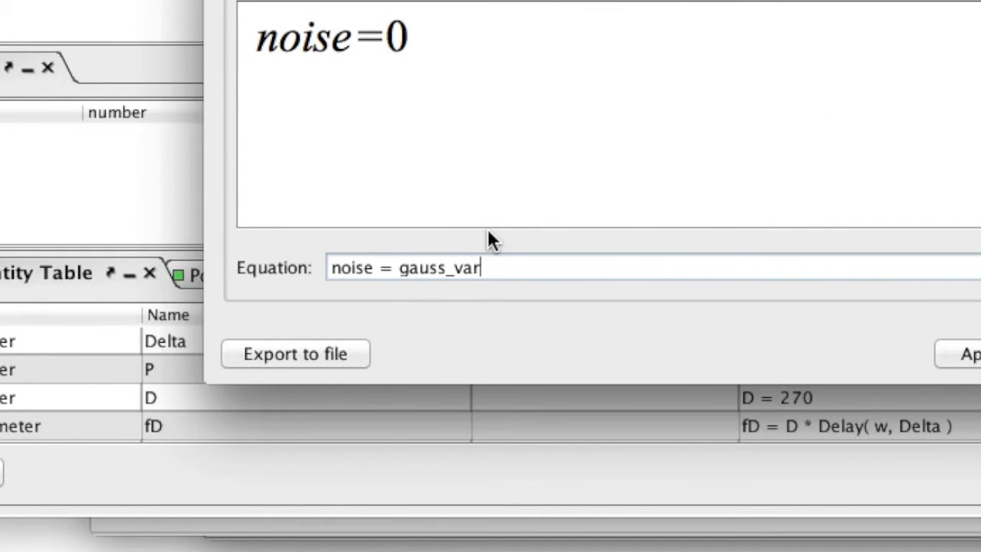
text(iate(mu)
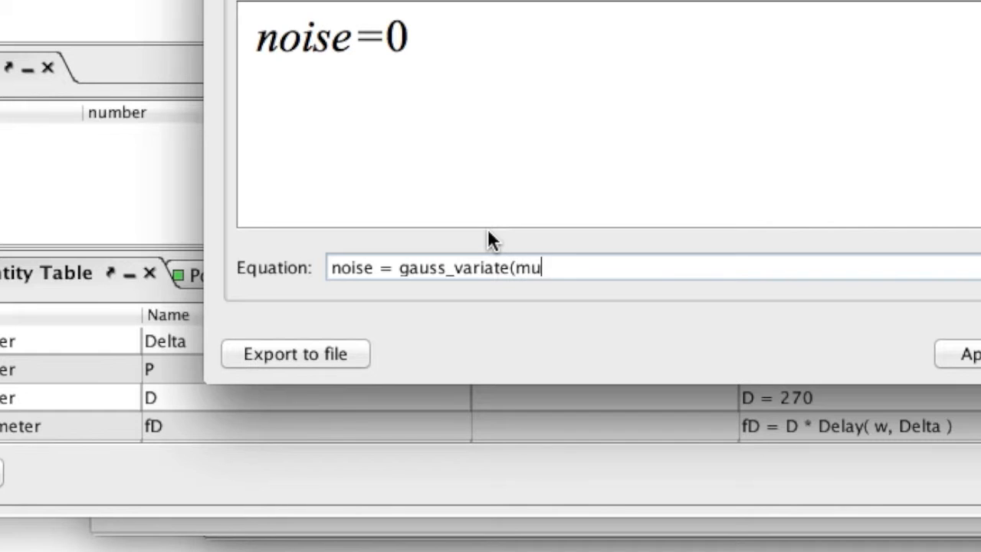
text(, sigma) / sqrt)
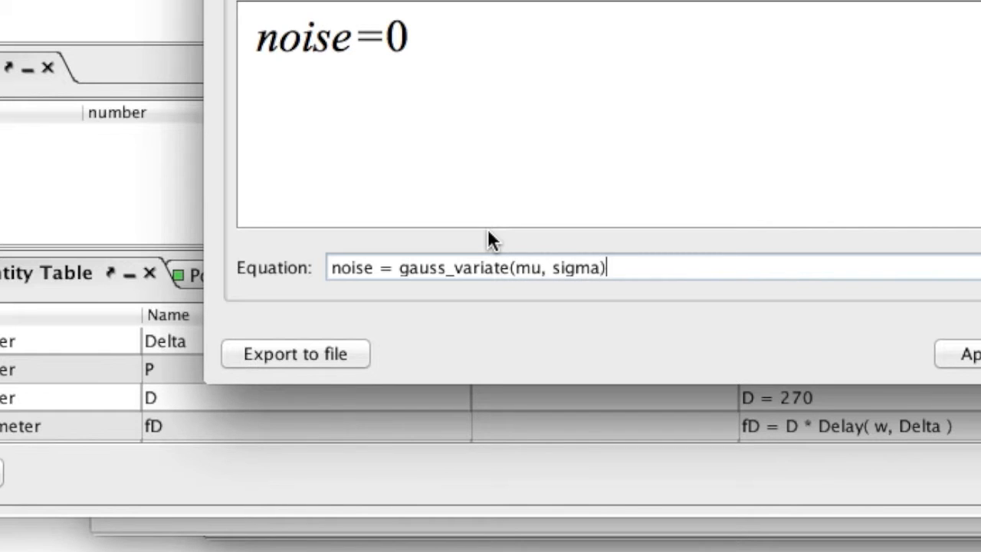
text(()
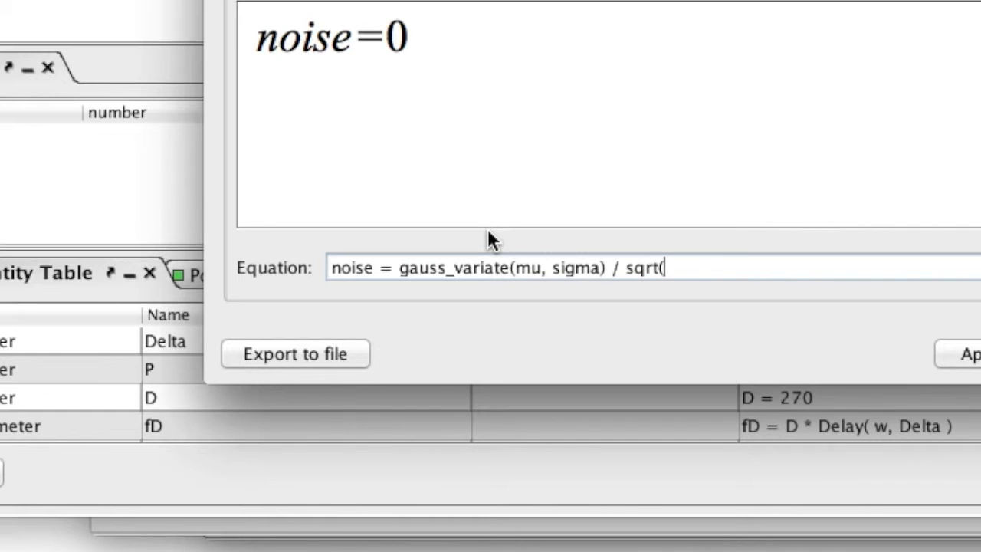
text( timestep))
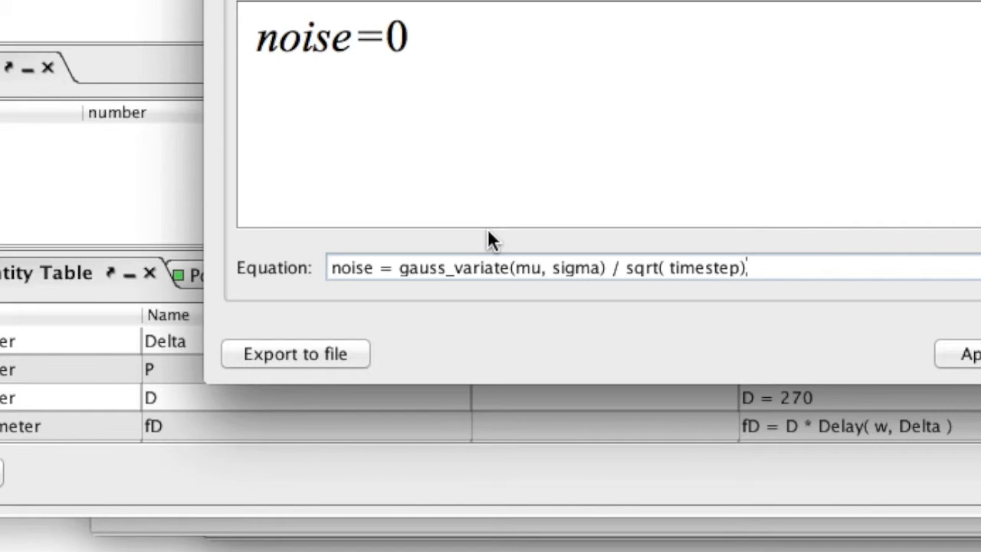
key(Return)
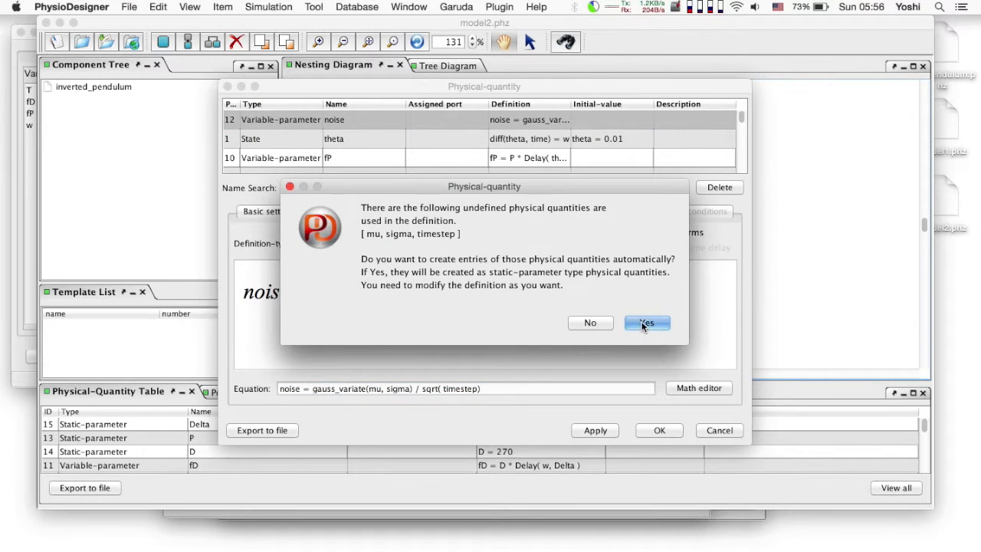
click(647, 322)
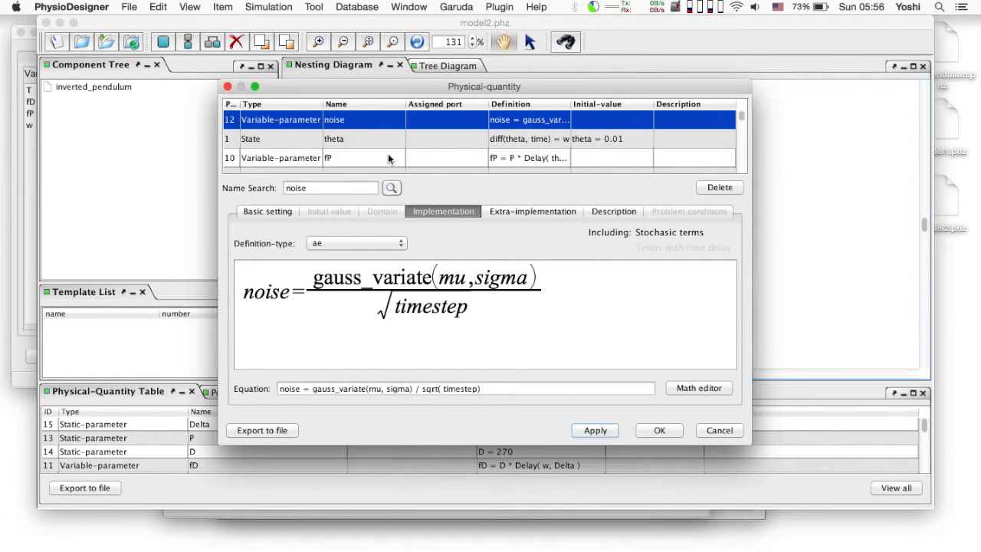
Set the static parameter sigma to 2 in its equation
scroll(378, 134, down, 5)
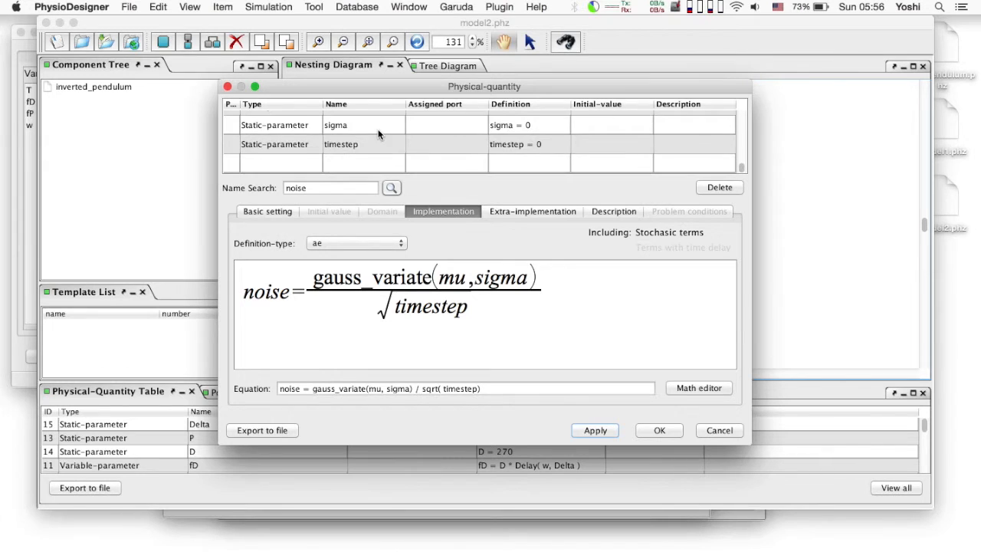
click(387, 121)
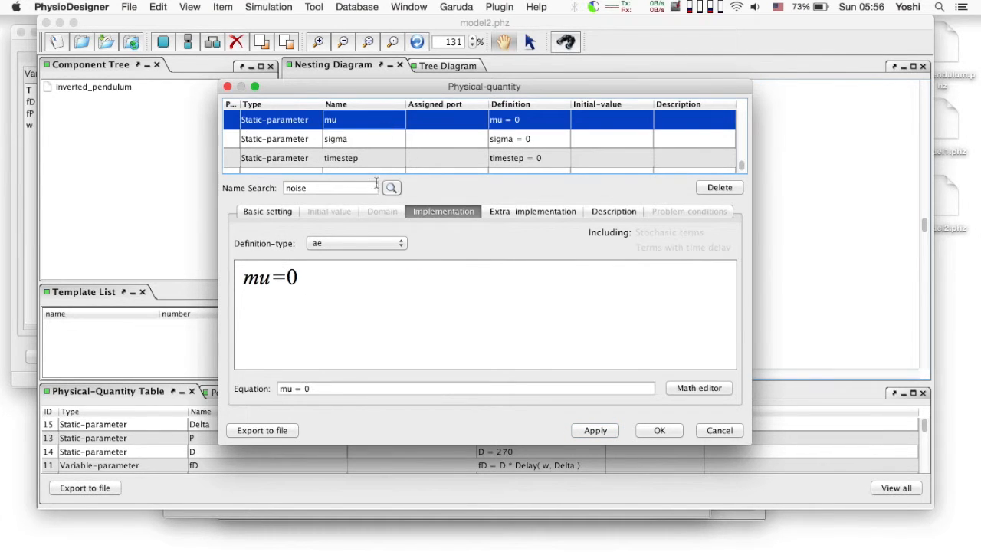
click(378, 141)
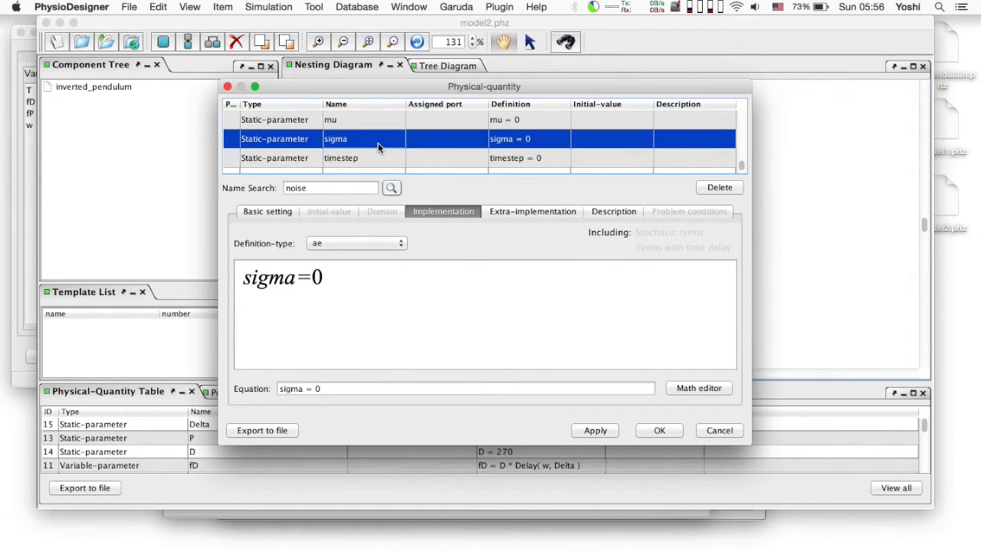
key(BackSpace)
text(2)
key(Return)
Set the static parameter timestep to 0.001 and accept the physical-quantity edits
click(400, 158)
click(339, 388)
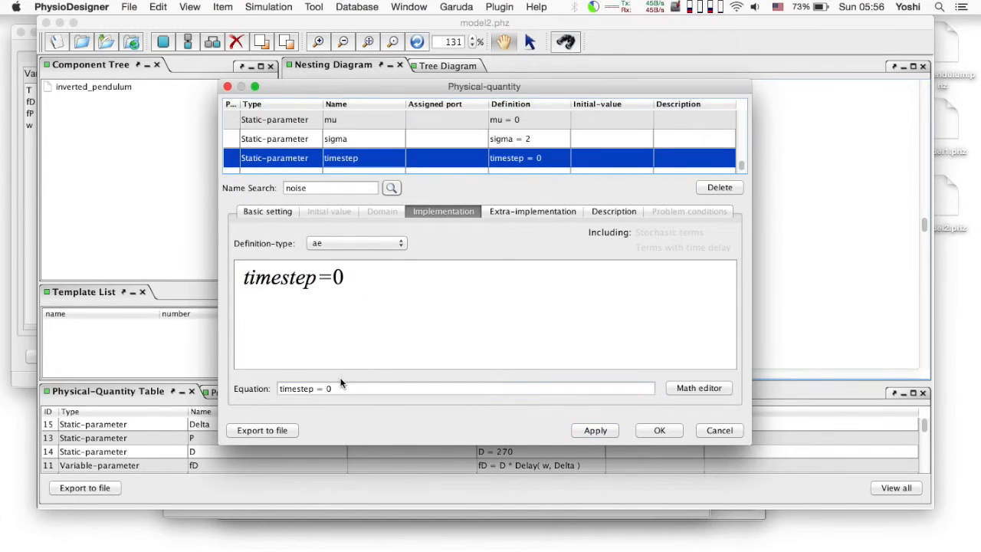
text(.001)
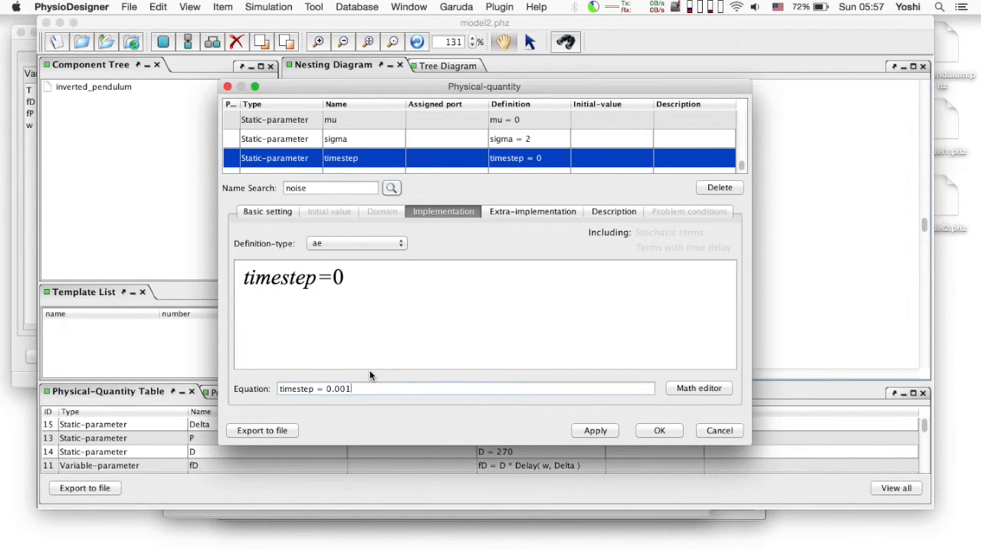
key(Return)
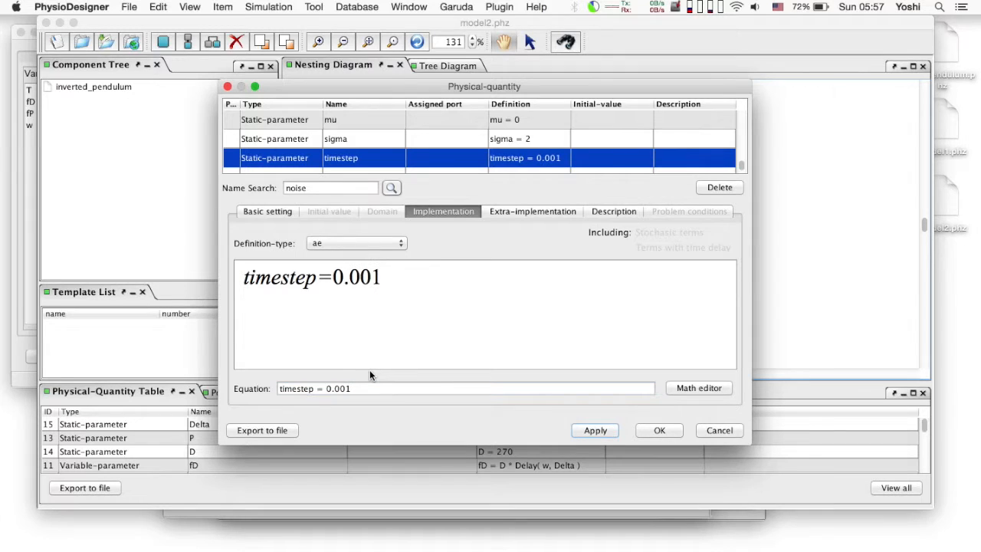
click(664, 432)
Change the default time discretization step in the numerical configuration of the model preferences
click(465, 234)
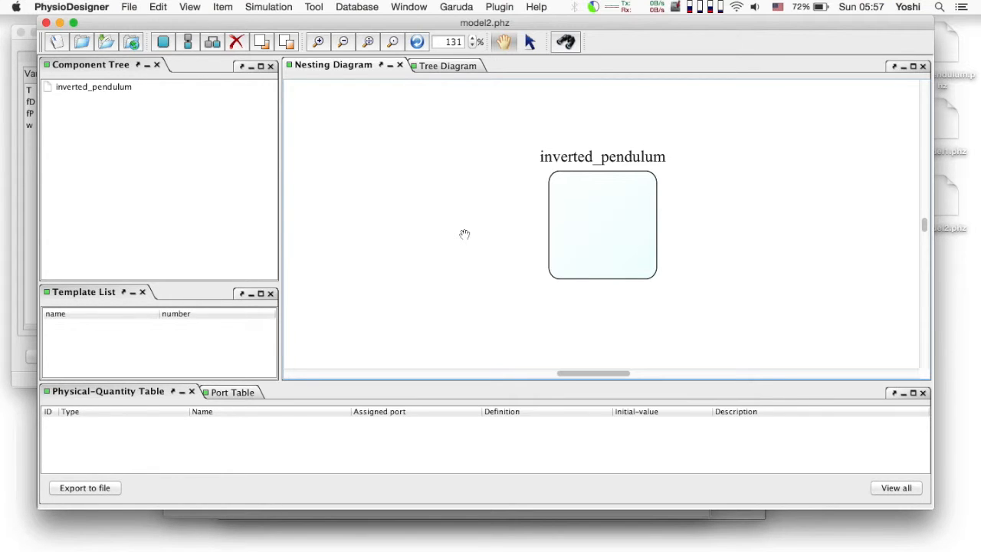
right_click(465, 234)
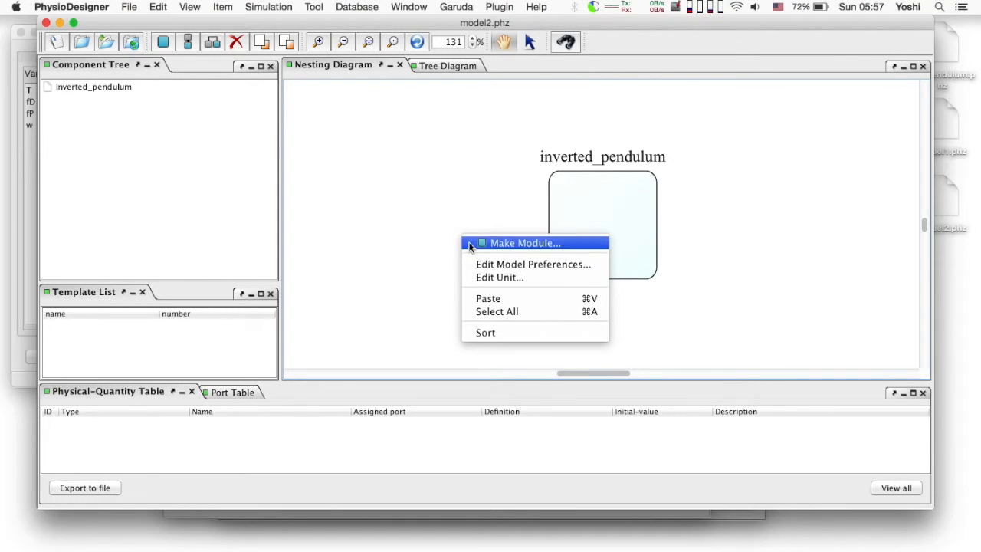
click(483, 264)
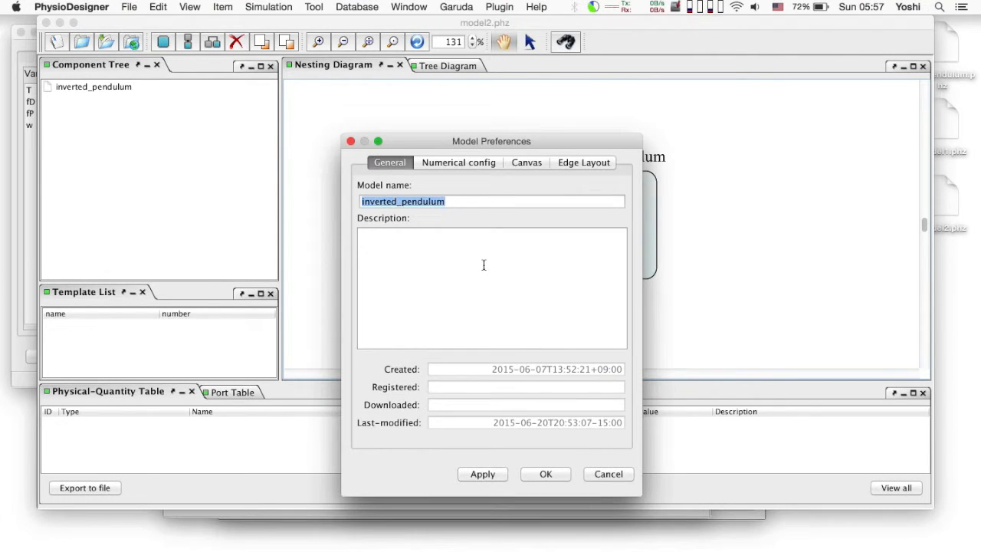
click(461, 164)
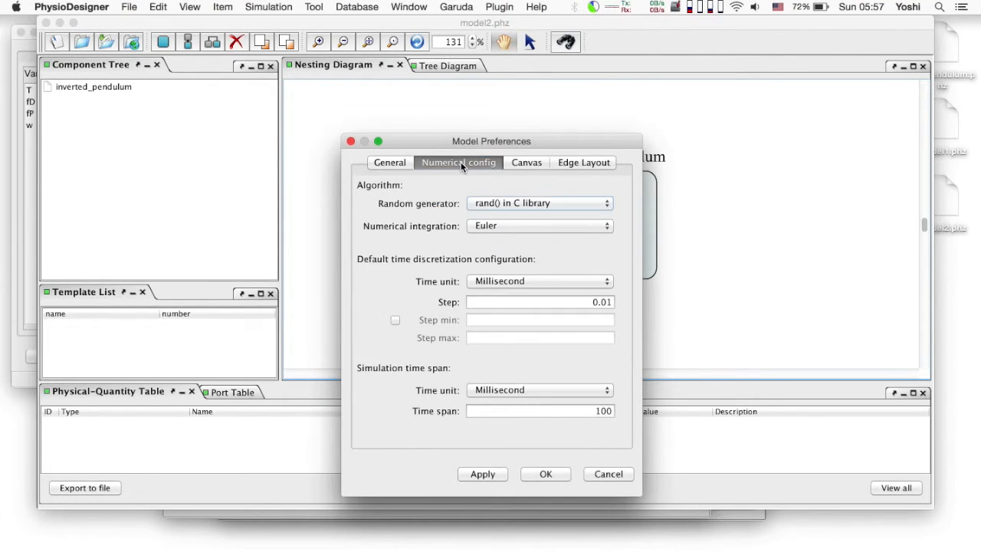
double_click(604, 303)
text(0)
click(554, 473)
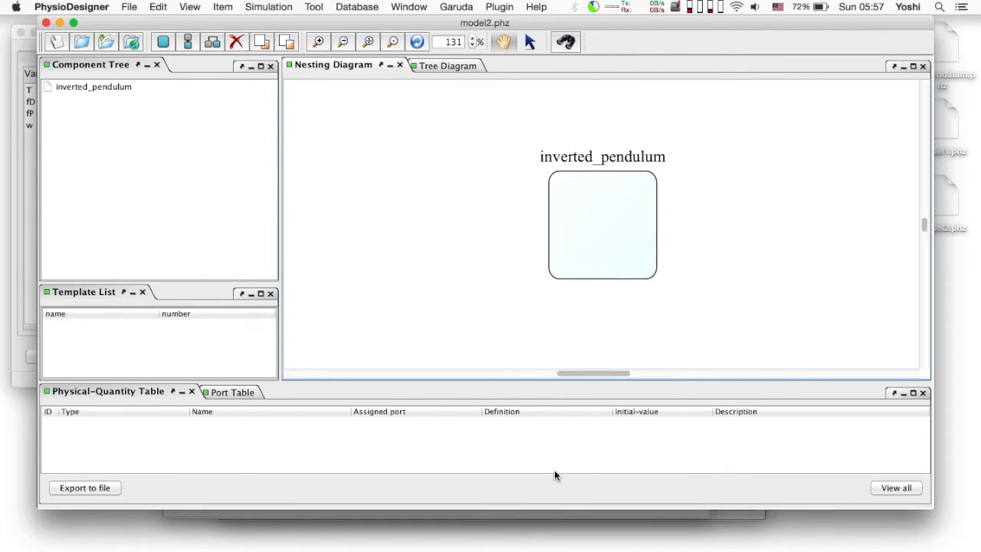
Save the model as a new file named model2_noise on the Desktop
click(128, 7)
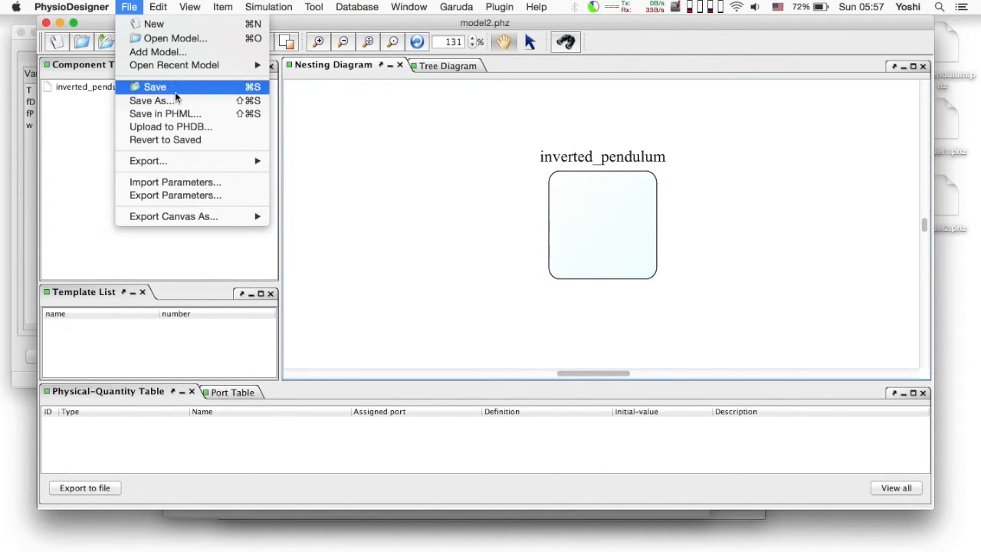
click(181, 102)
text(mo)
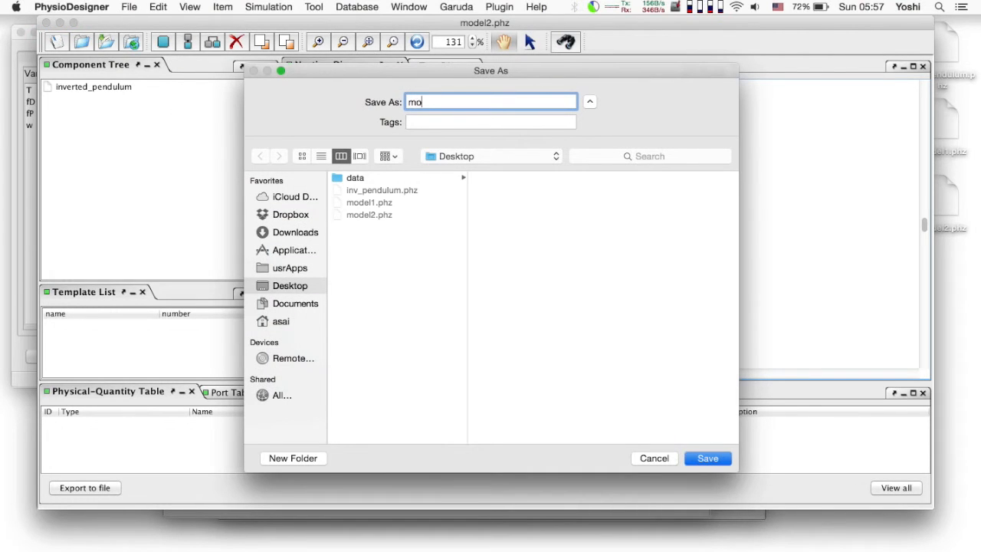
text(del2_noise)
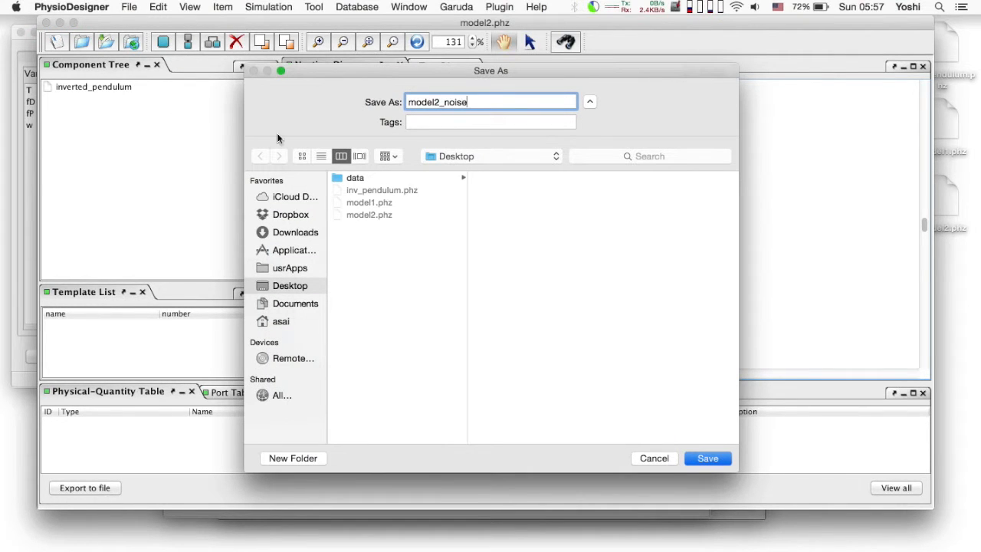
click(708, 457)
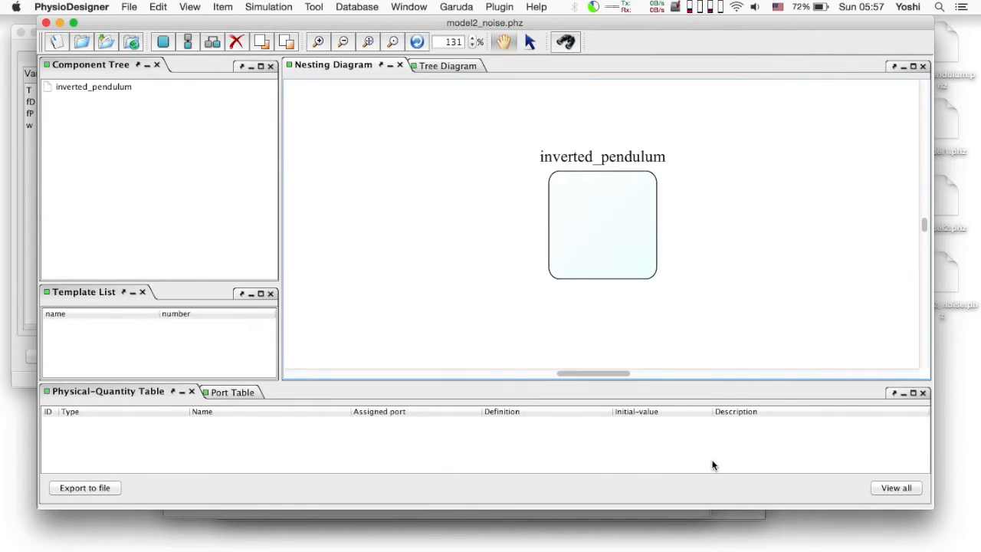
Send the model2_noise model to the Flint simulator and switch to Flint
click(268, 7)
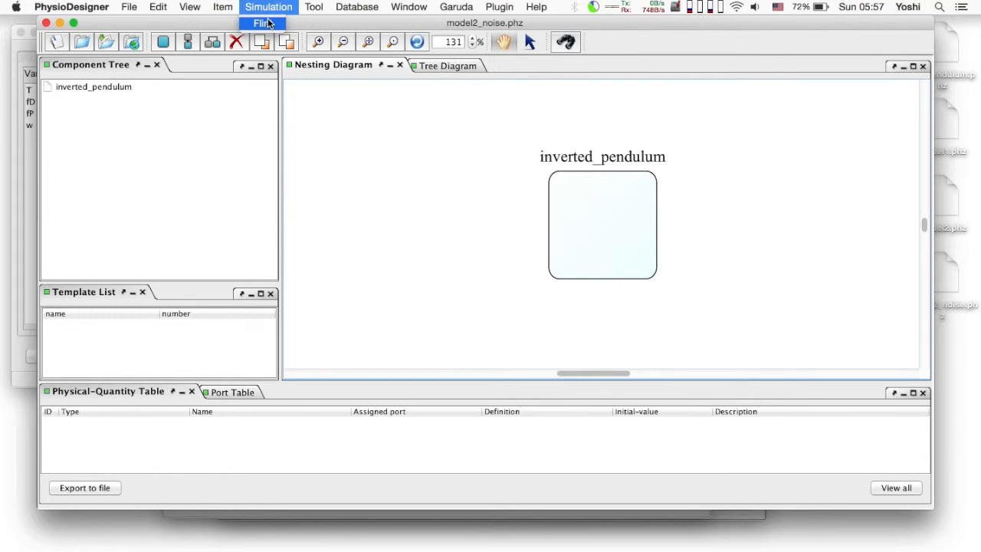
click(265, 23)
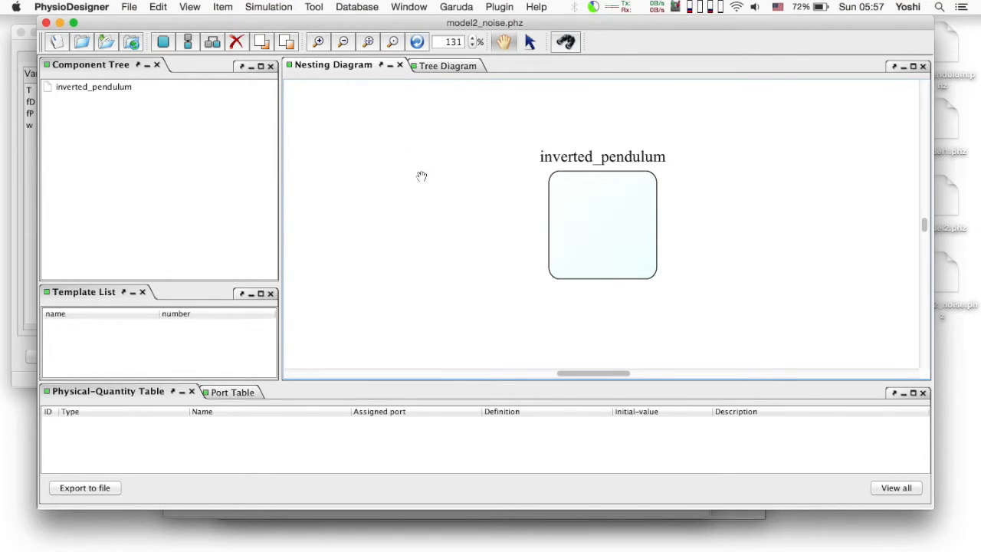
key(super+Tab)
key(super+Tab)
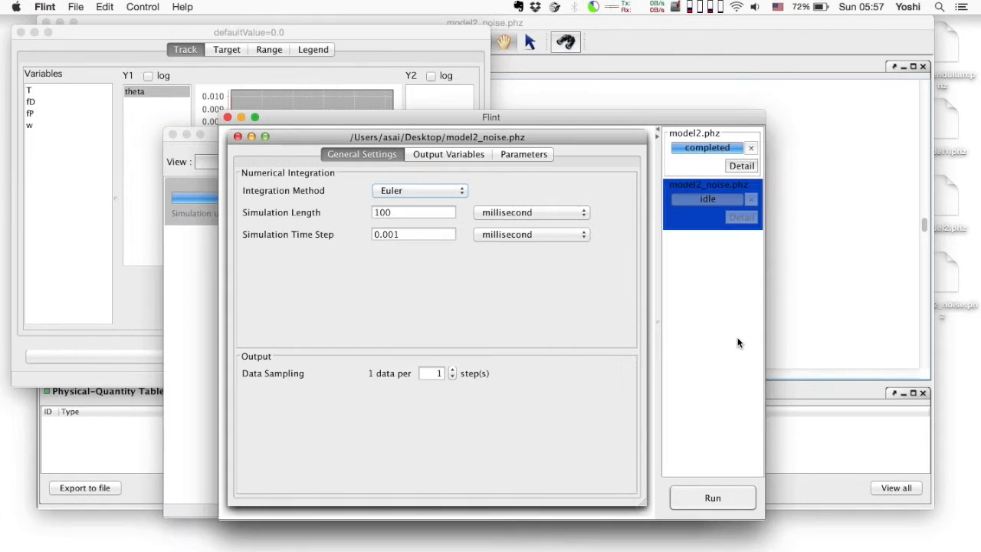
Close the model2.phz job and run the model2_noise.phz simulation with its current settings
click(693, 159)
click(237, 137)
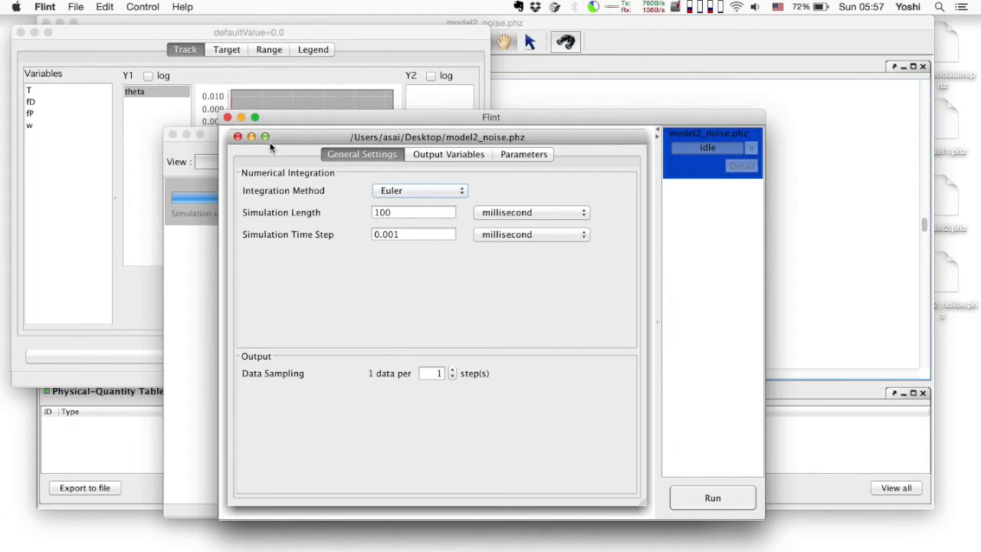
click(727, 499)
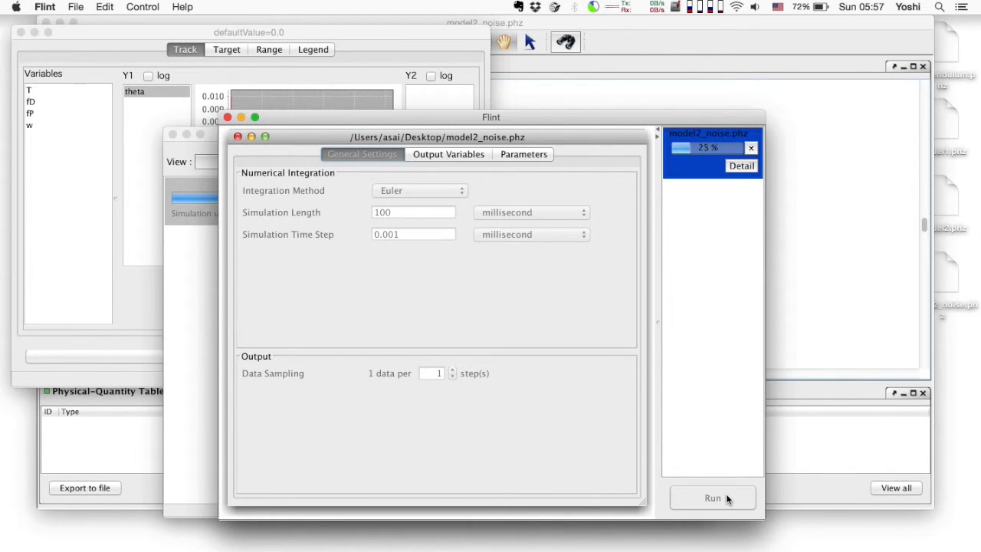
click(547, 329)
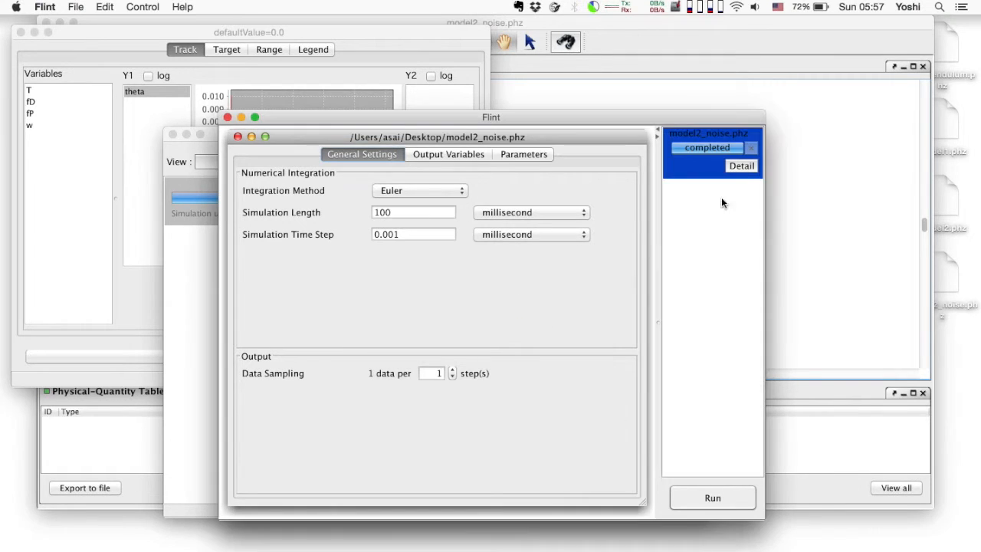
Plot theta over time from the model2_noise results and arrange the plot beside the earlier model2 theta plot
click(740, 166)
click(674, 214)
click(267, 255)
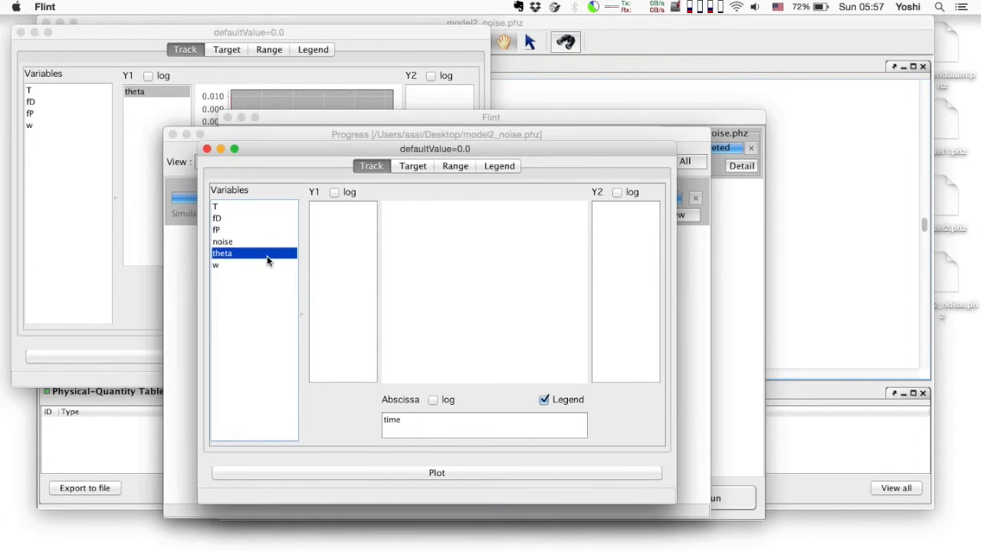
drag(267, 255, 345, 277)
drag(279, 151, 525, 181)
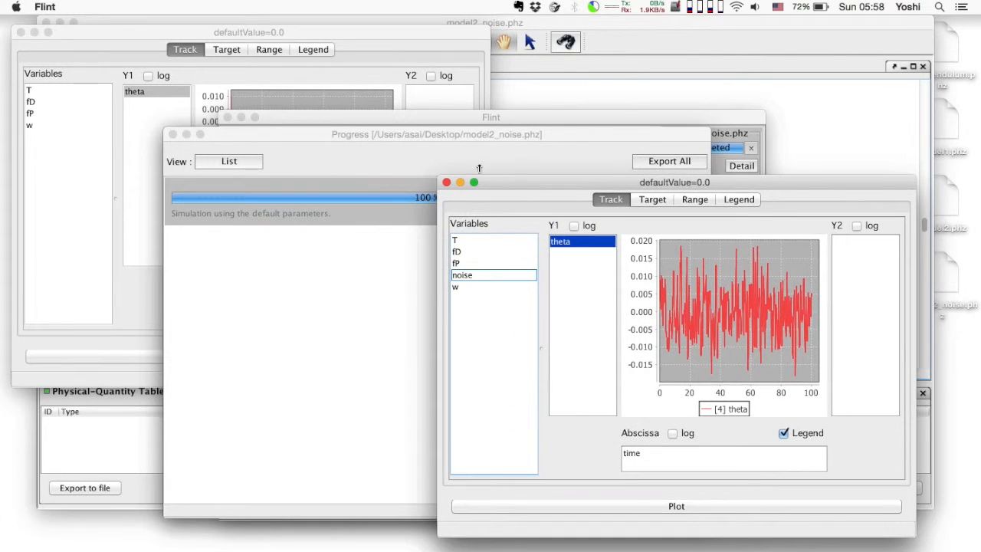
click(353, 41)
click(563, 349)
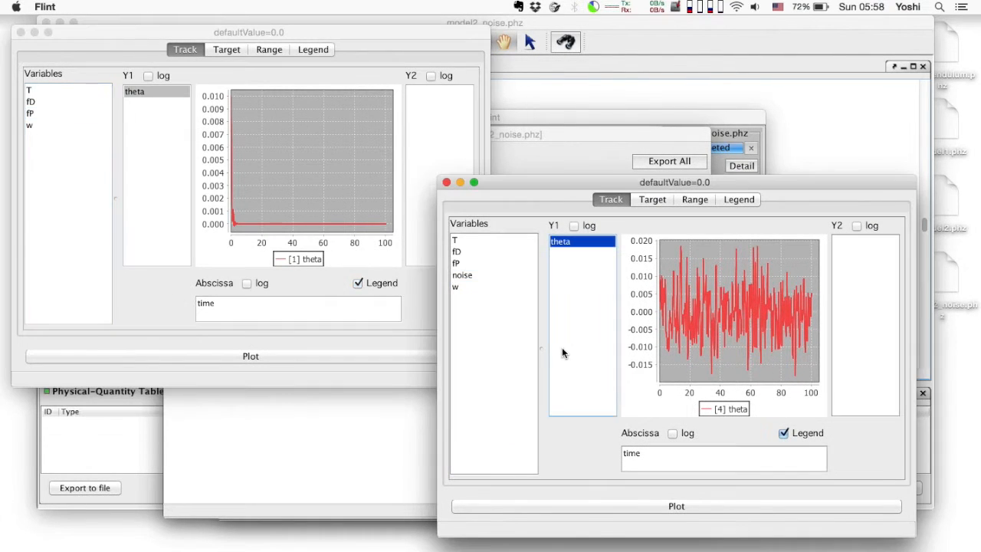
Change both the noisy and the noise-free plots to show w against theta as the abscissa
drag(573, 256, 703, 458)
drag(560, 240, 568, 281)
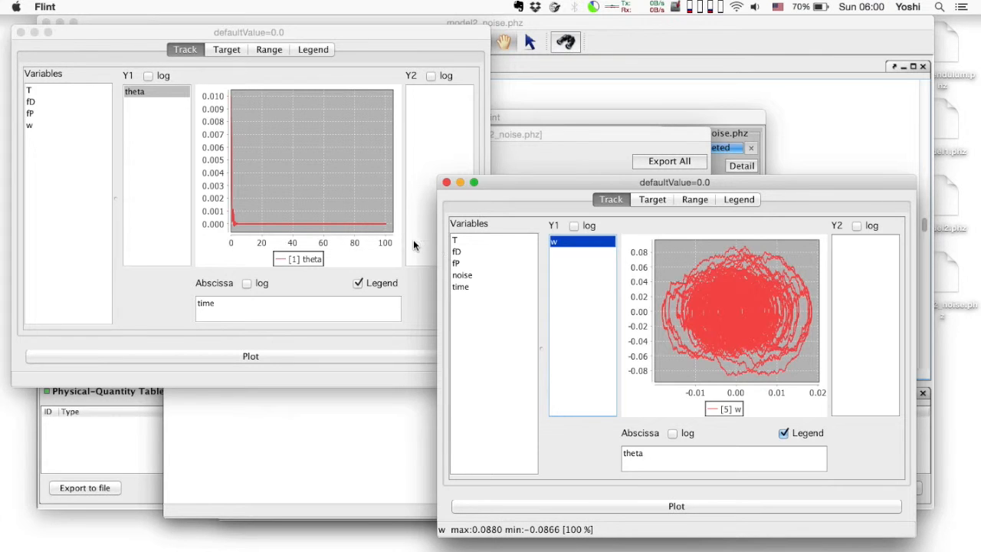
click(414, 245)
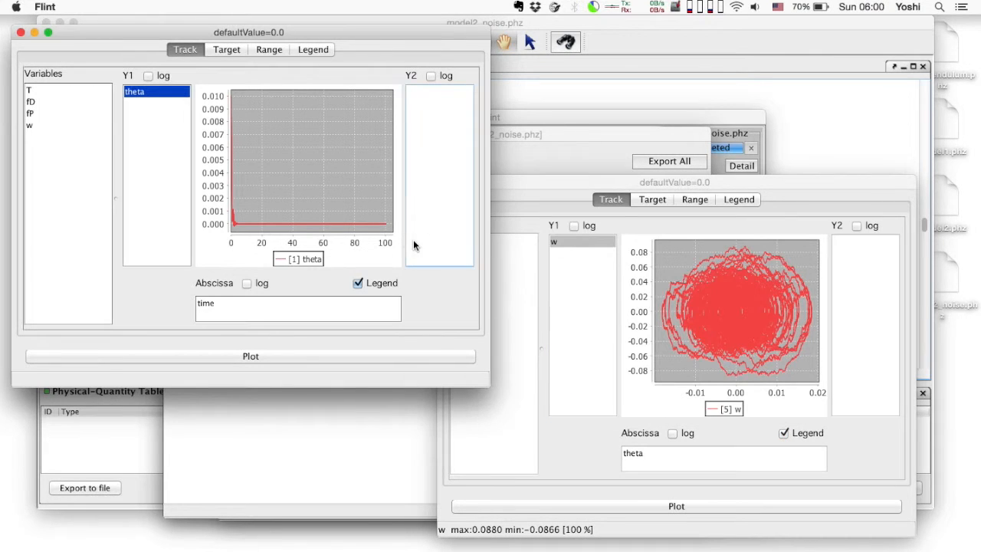
drag(135, 95, 240, 307)
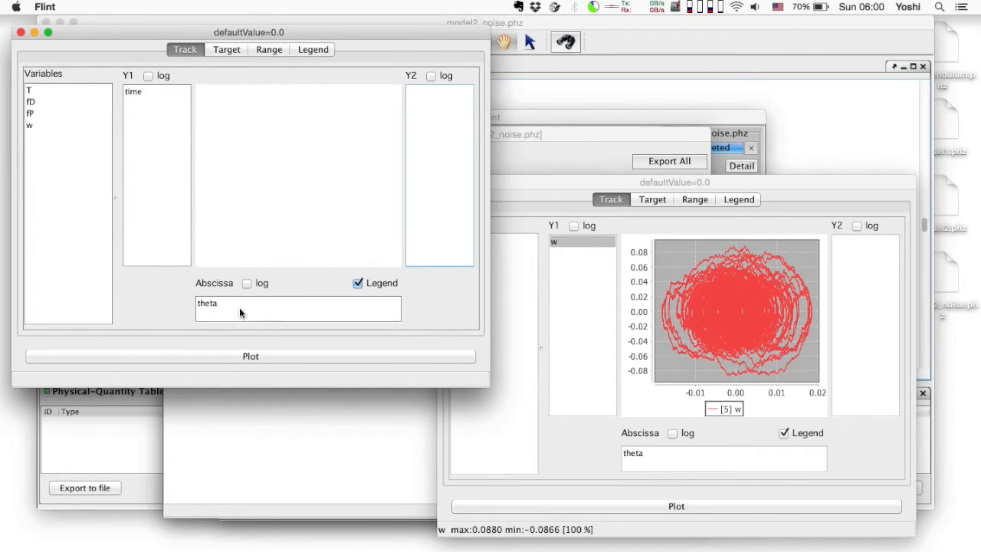
drag(129, 95, 151, 146)
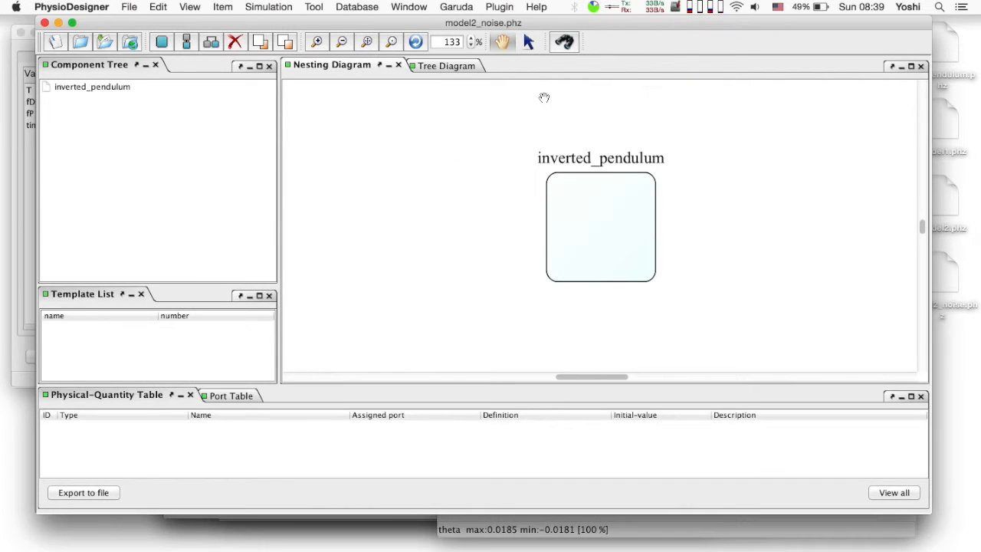
Add a variable-parameter named pqtime to the physical quantities of the inverted_pendulum module in PhysioDesigner
click(583, 213)
right_click(582, 213)
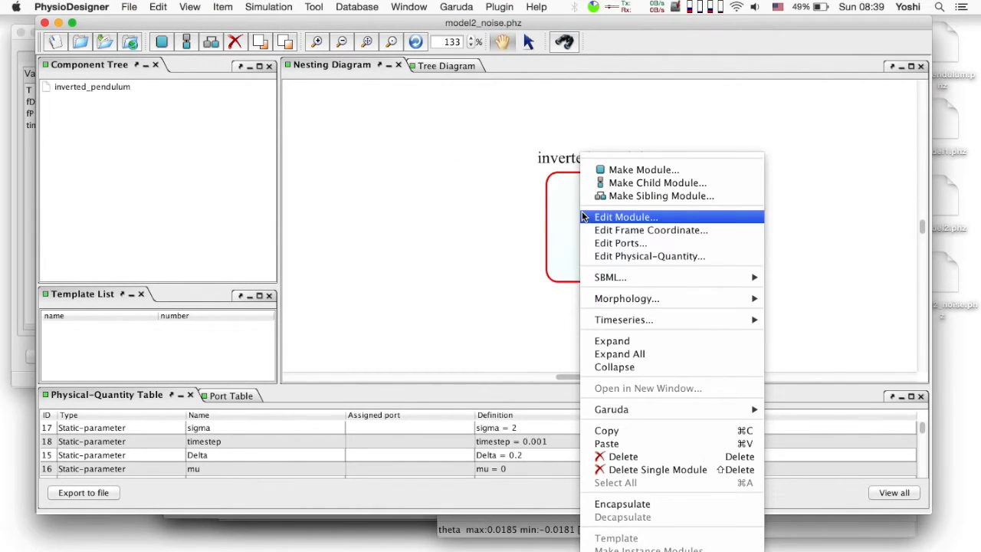
click(634, 255)
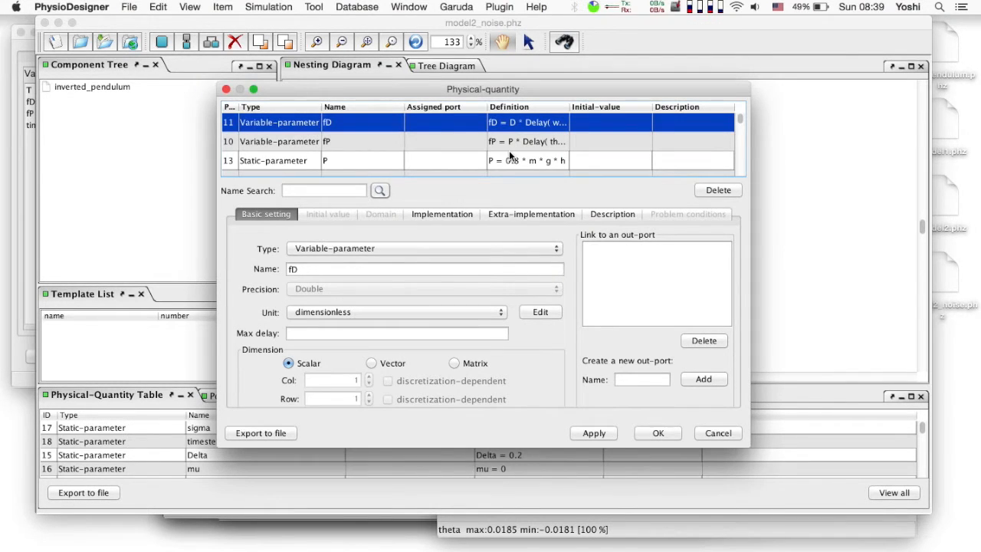
scroll(509, 150, down, 5)
click(369, 166)
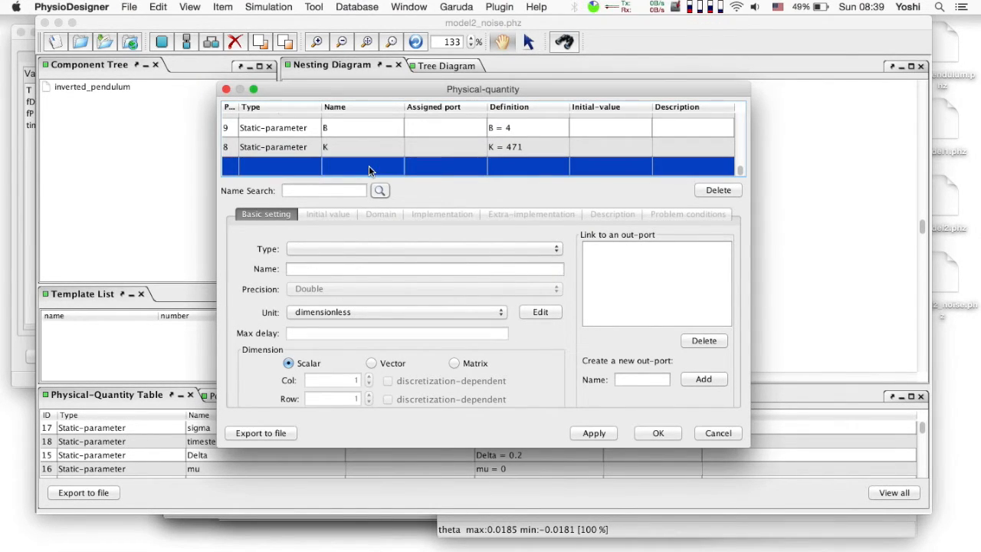
click(334, 249)
click(335, 272)
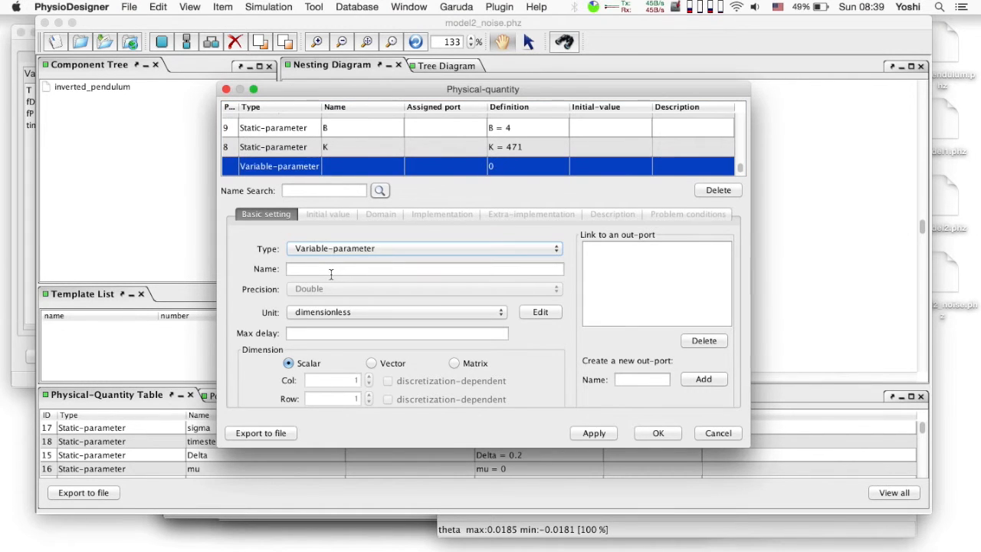
text(pqtime)
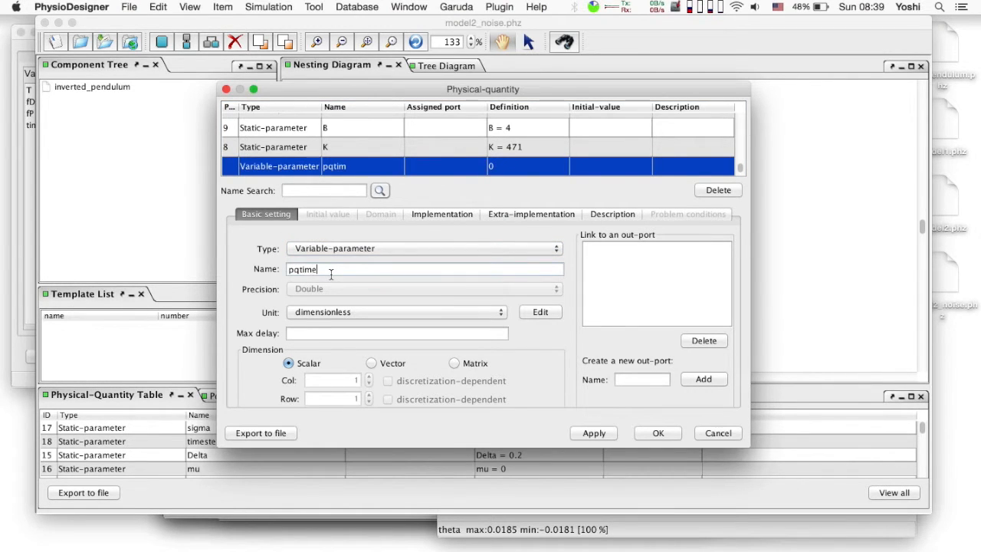
Define the equation of pqtime as pqtime = time
click(455, 214)
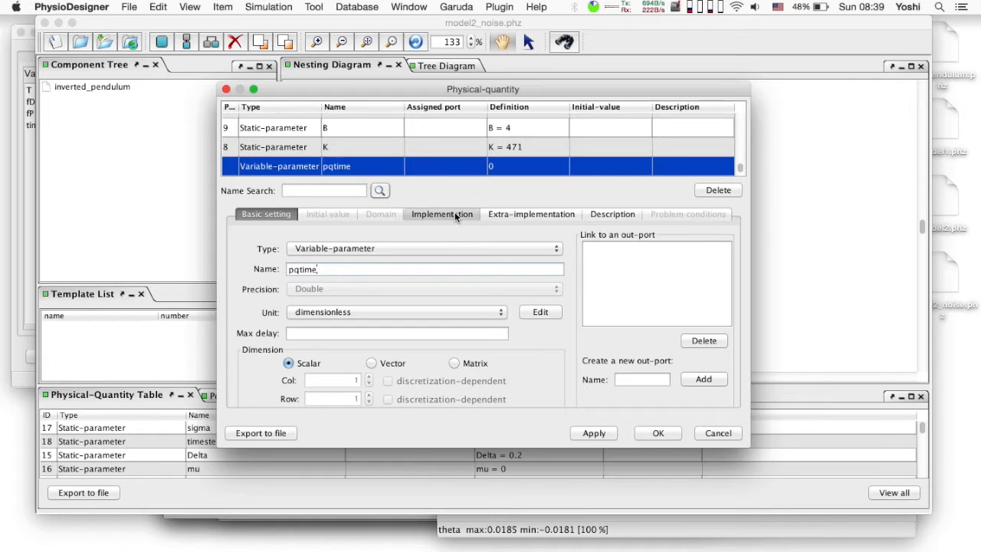
key(BackSpace)
text(time)
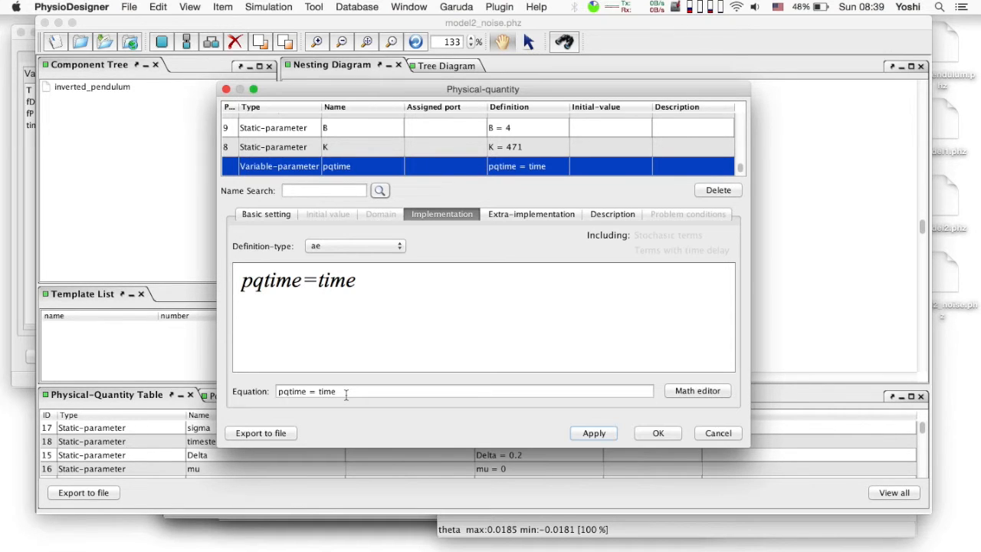
Search the physical quantities for "step" and change the timestep quantity's type to State
click(333, 192)
text(step)
click(376, 190)
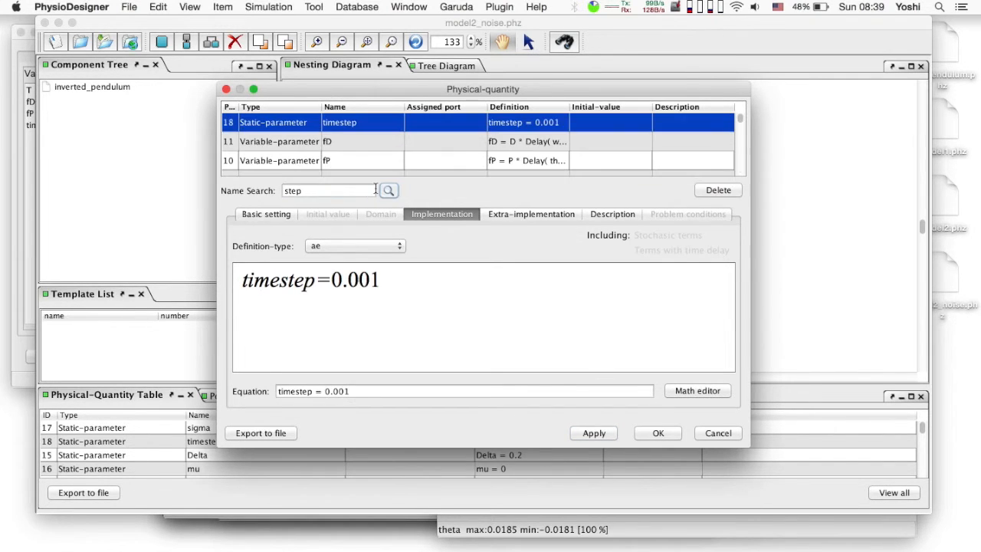
click(270, 215)
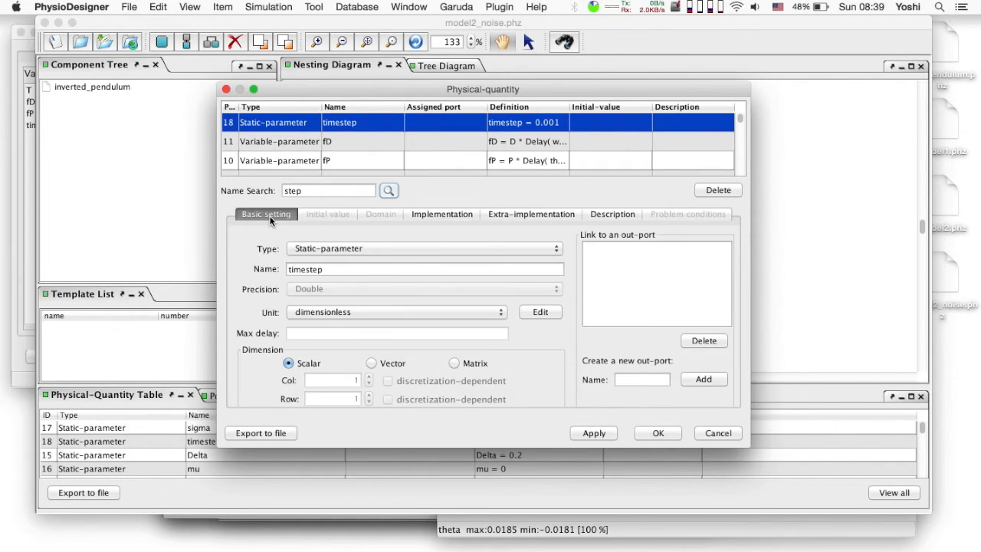
click(306, 245)
click(317, 223)
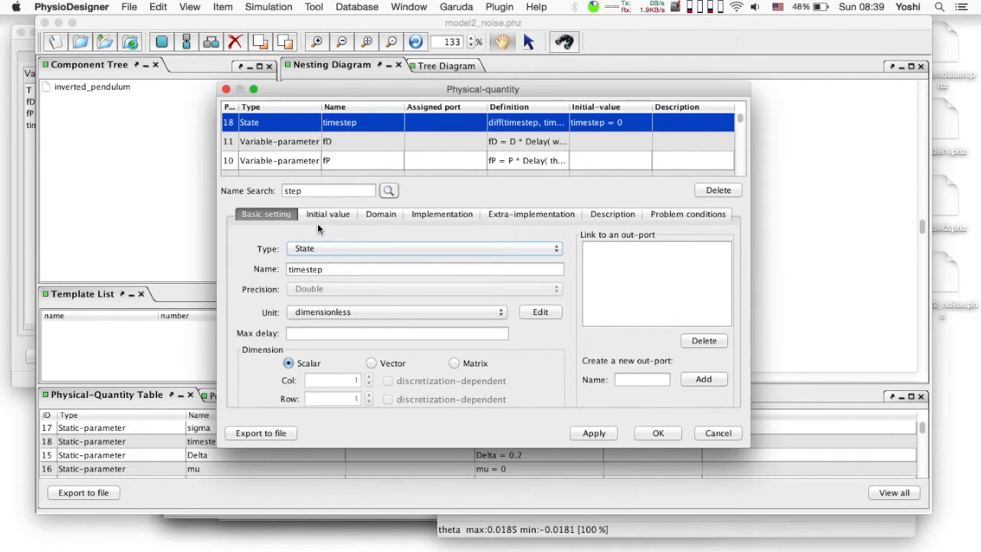
Set the initial value of timestep to 0.001
click(327, 216)
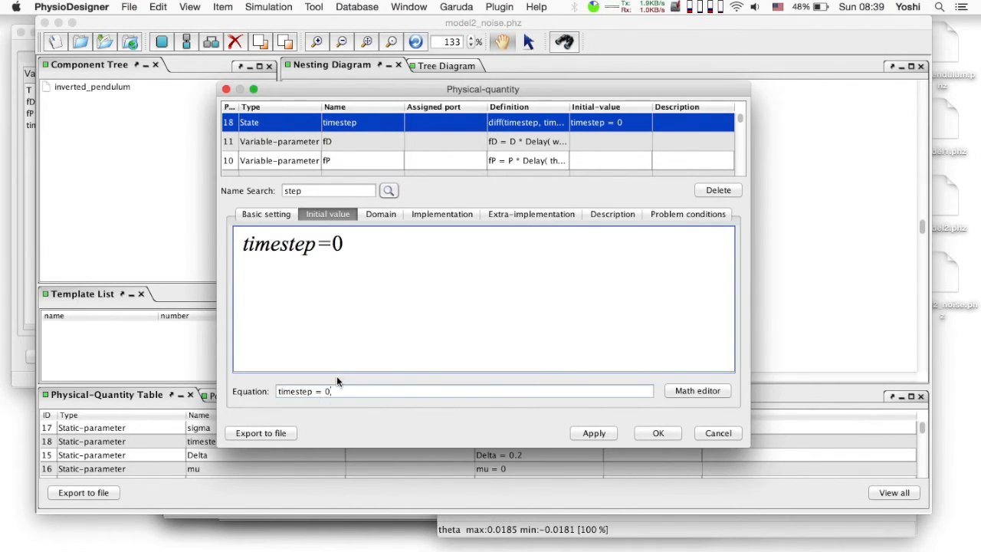
text(.001)
key(Return)
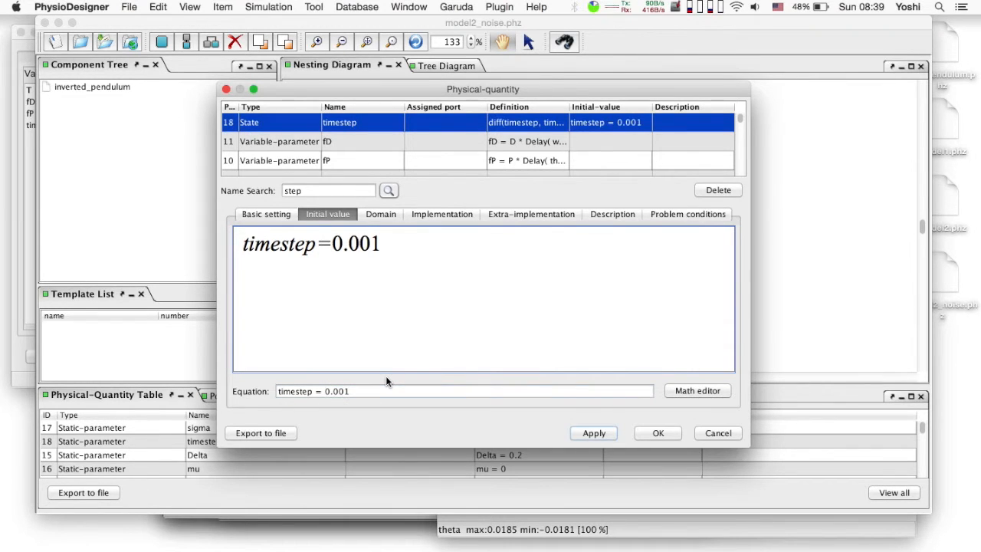
Give timestep a conditional extra-implementation with the if-condition time != 0
click(441, 215)
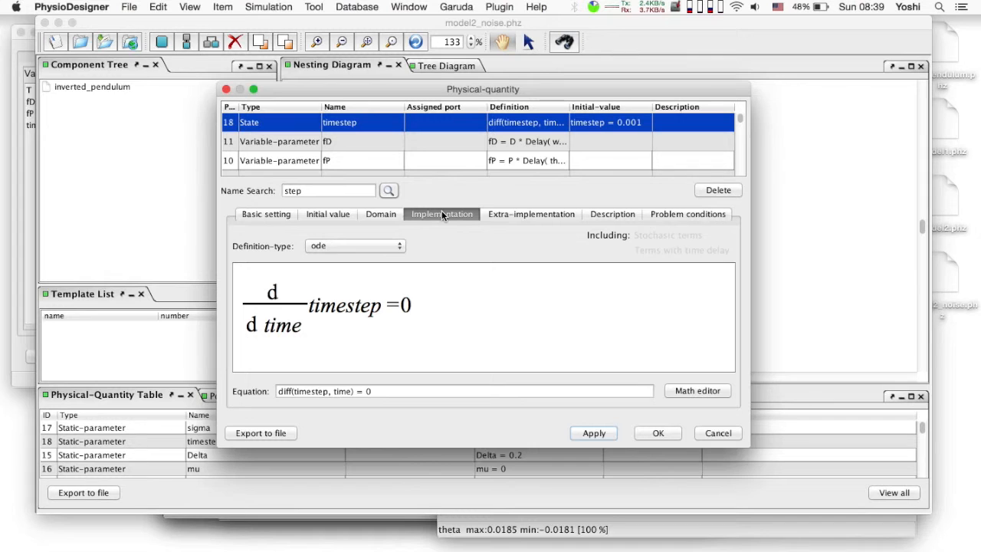
click(526, 214)
click(392, 248)
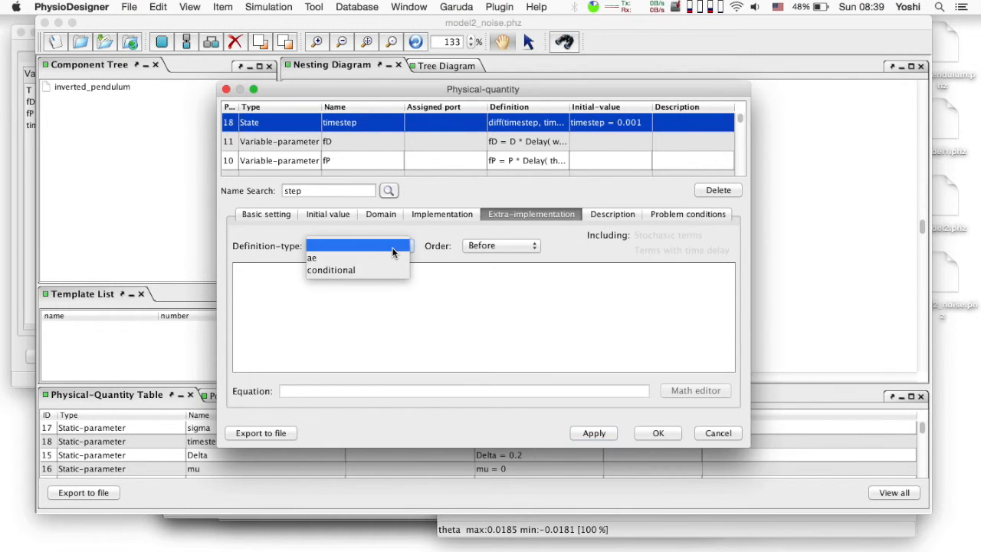
click(387, 268)
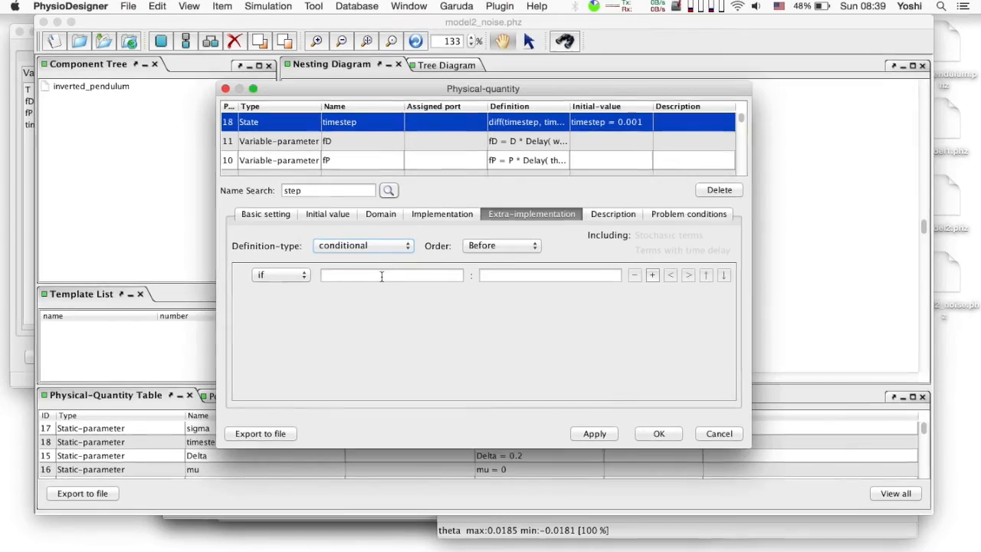
click(382, 275)
text(time !)
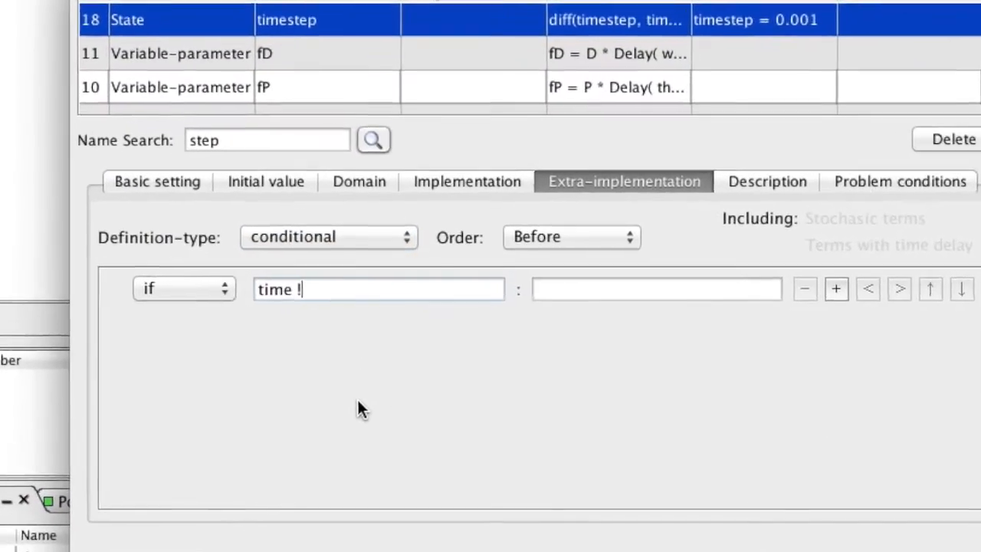
text(= 0)
Set the conditional expression to timestep = pqtime -DeltaTime(pqtime) and accept the physical-quantity edits
key(Tab)
text(time)
text(step = pqtime )
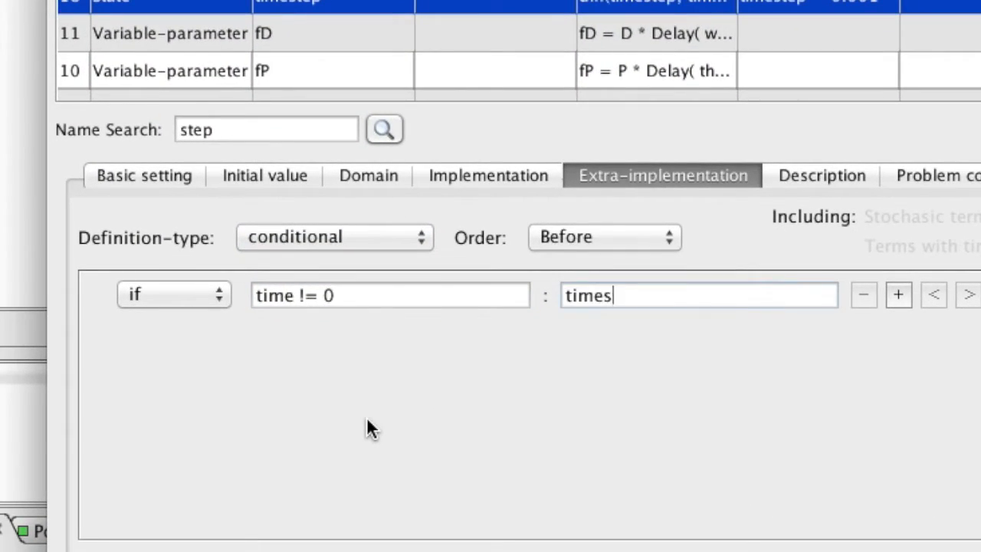
text(-DeltaTime)
text((pqtime))
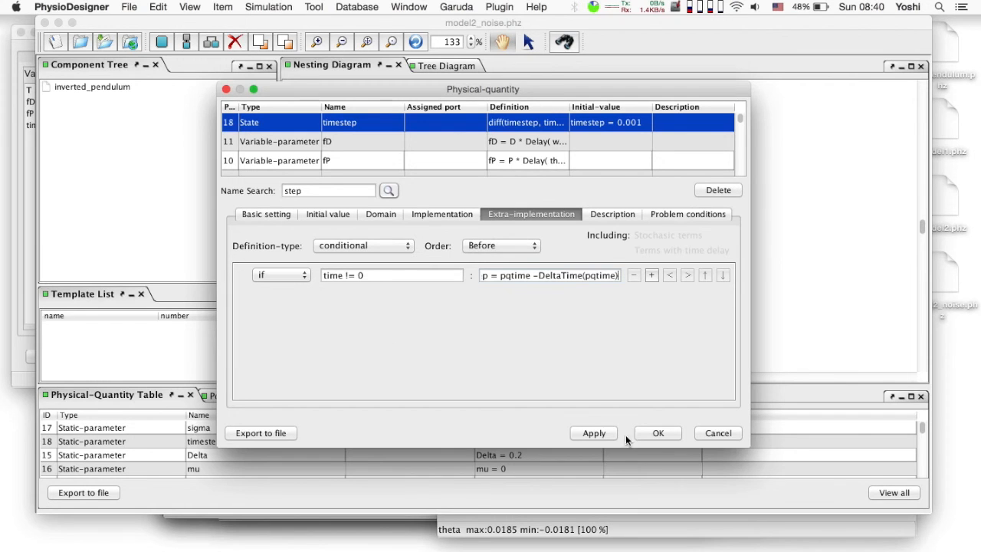
click(657, 435)
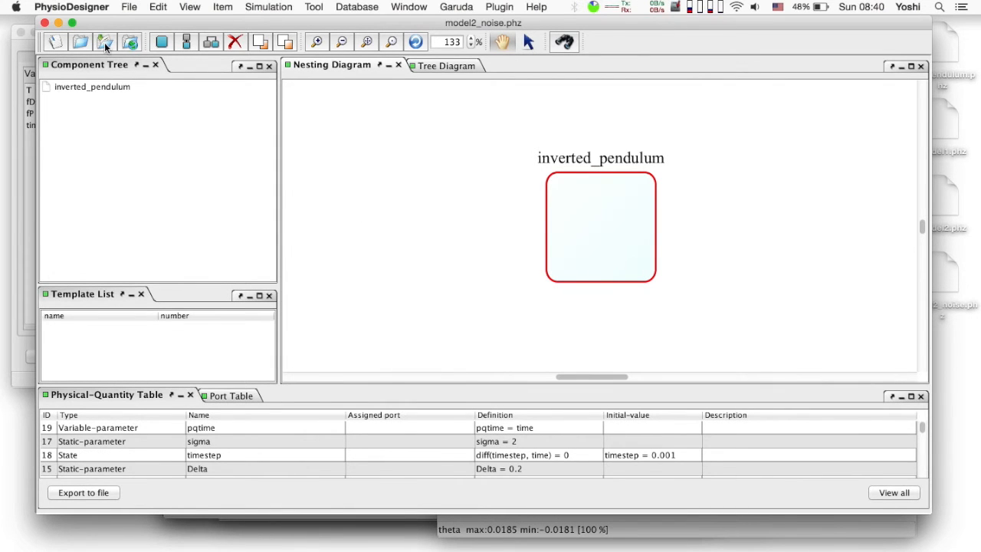
Switch to Flint and run the model2_noise.phz simulation again
key(super+Tab)
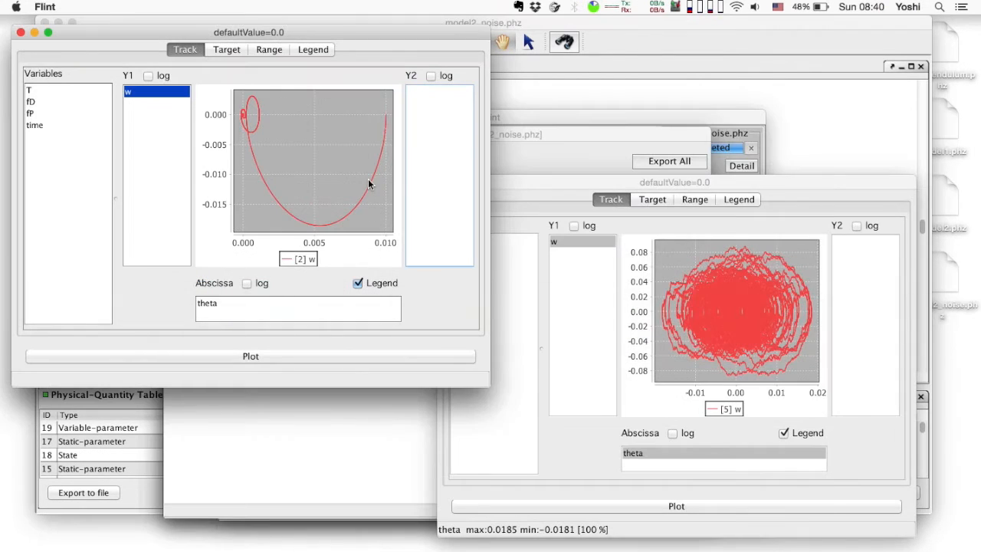
click(733, 119)
click(655, 350)
click(708, 499)
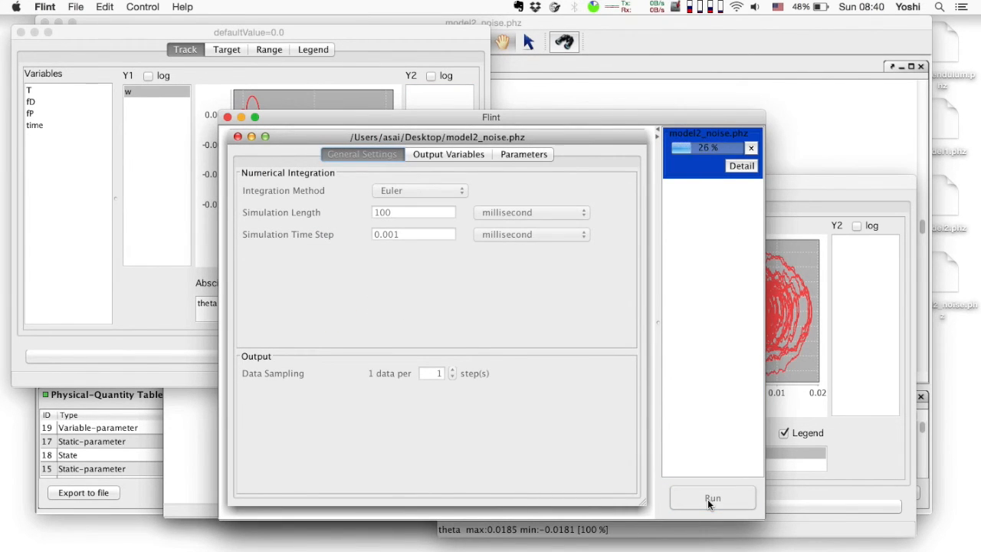
key(Return)
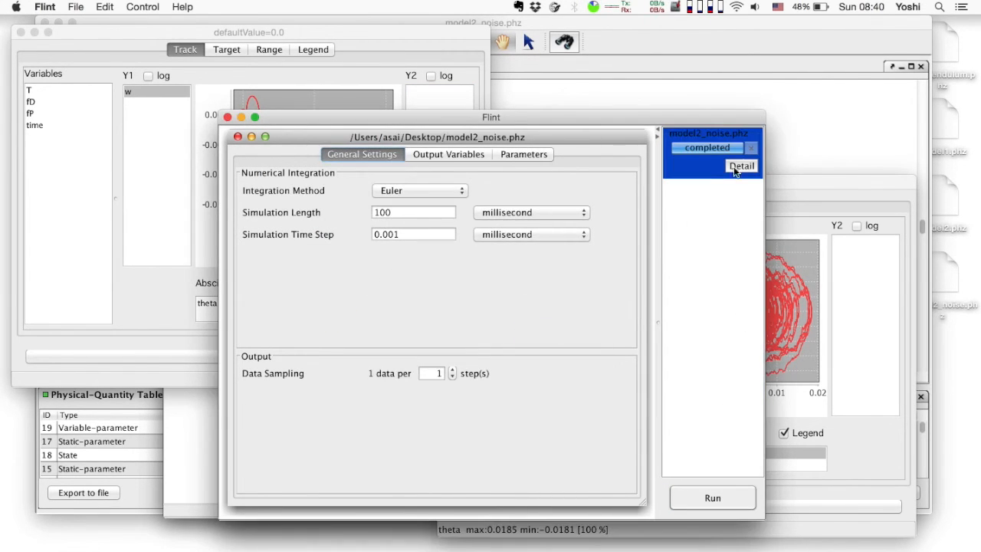
Plot w against theta from the new results and place the plot beside the previous noisy w–theta plot
click(736, 169)
click(675, 214)
drag(238, 254, 336, 250)
drag(320, 208, 334, 250)
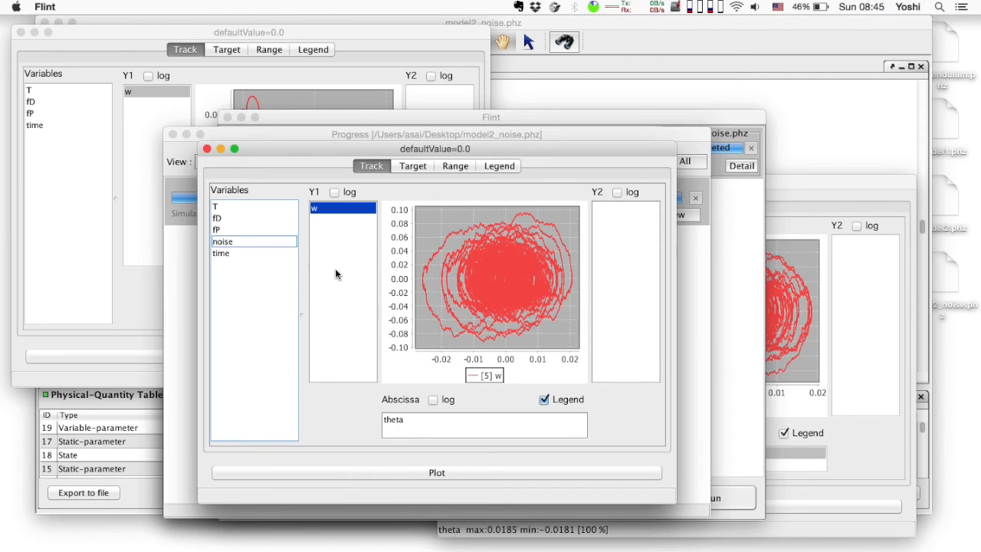
click(811, 302)
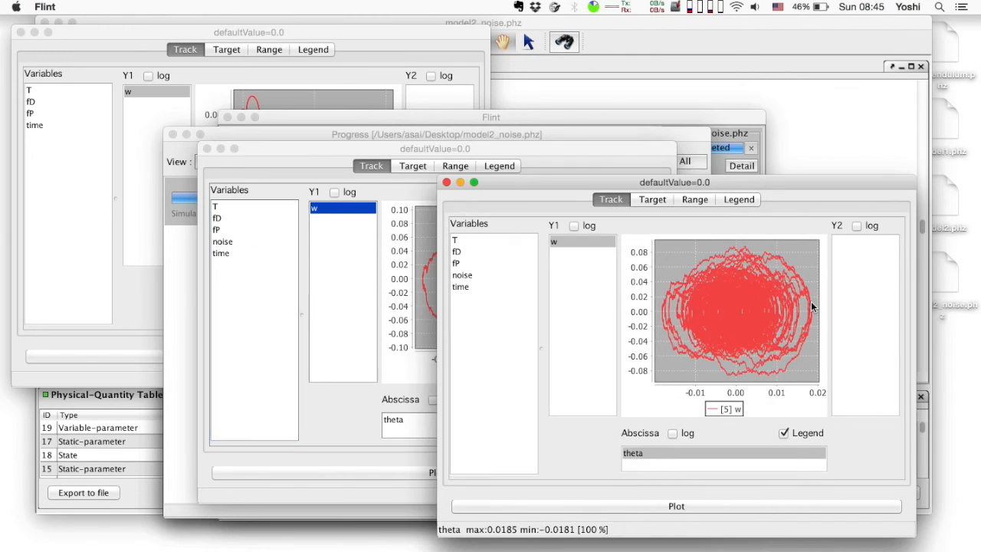
drag(576, 144, 457, 174)
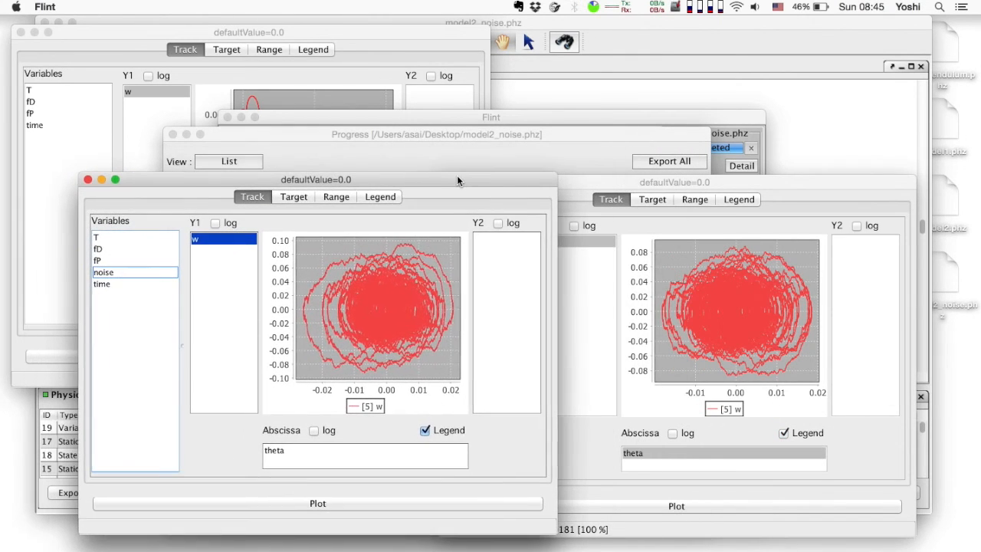